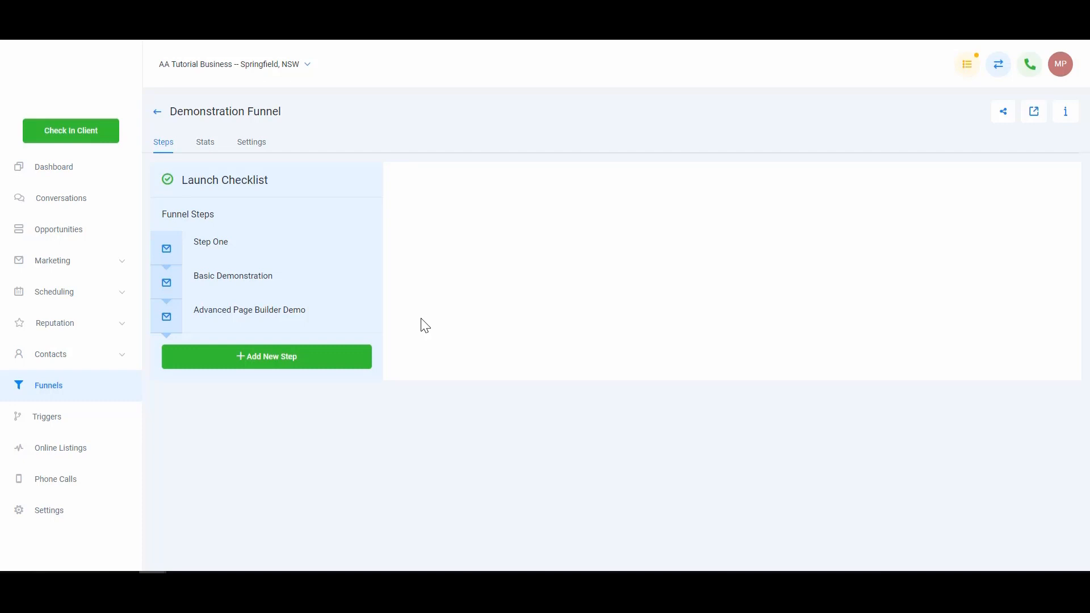
Open the Advanced Page Builder Demo step's overview in the Demonstration Funnel's steps list
click(319, 324)
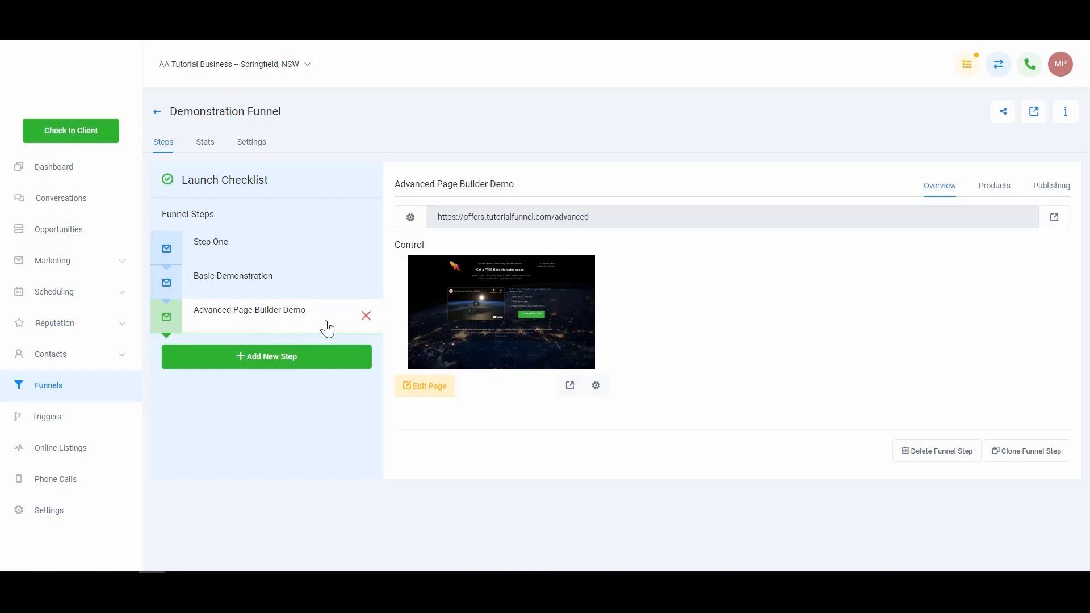
Clone the Advanced Page Builder Demo step, renaming the copy 'Product Sale' with path /product-sale
click(1032, 454)
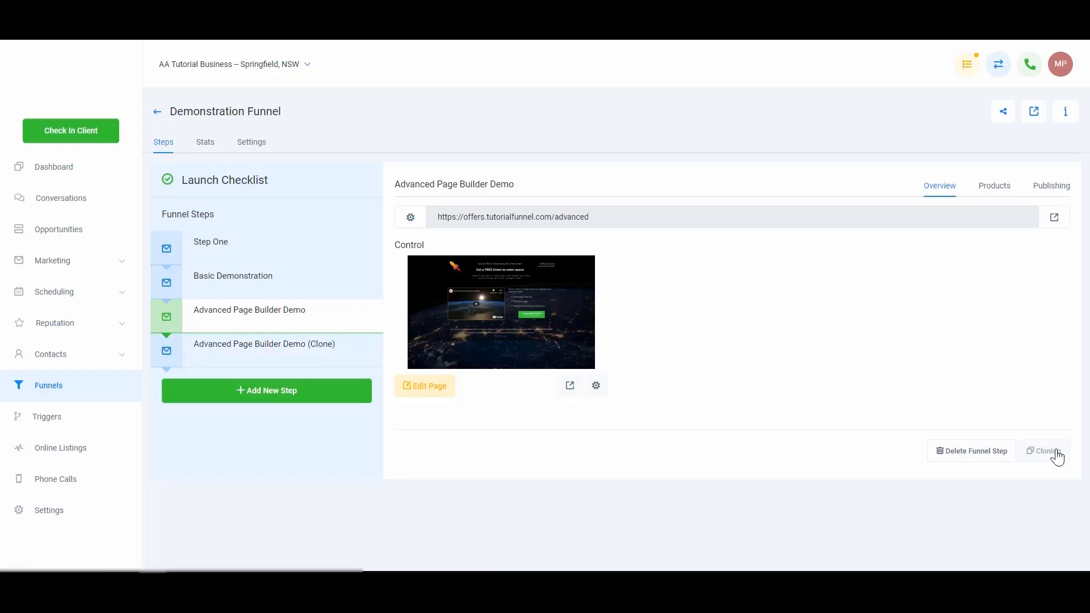
click(341, 355)
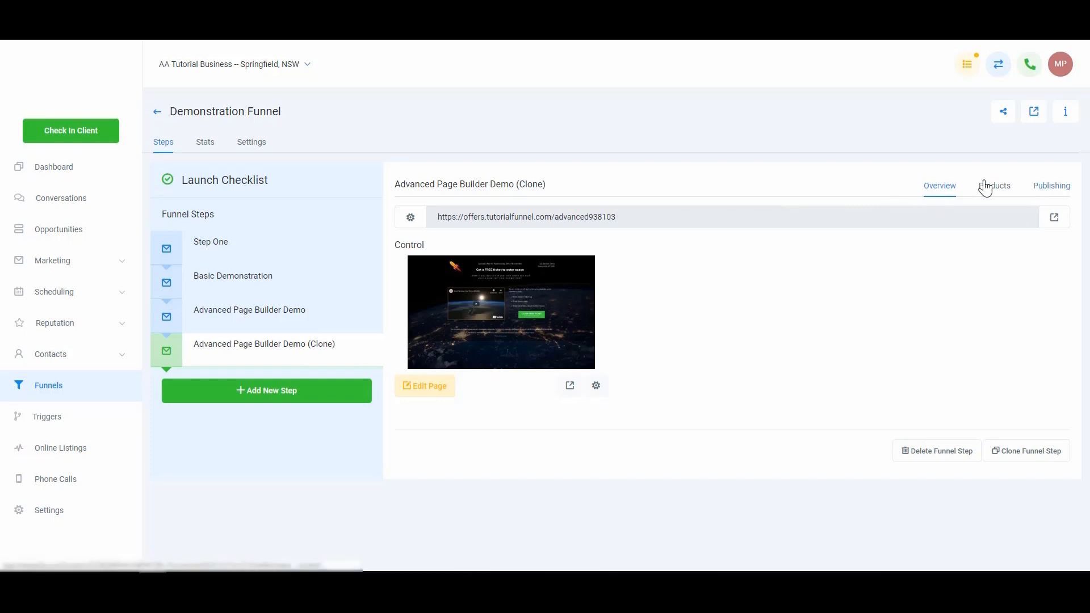
click(1053, 190)
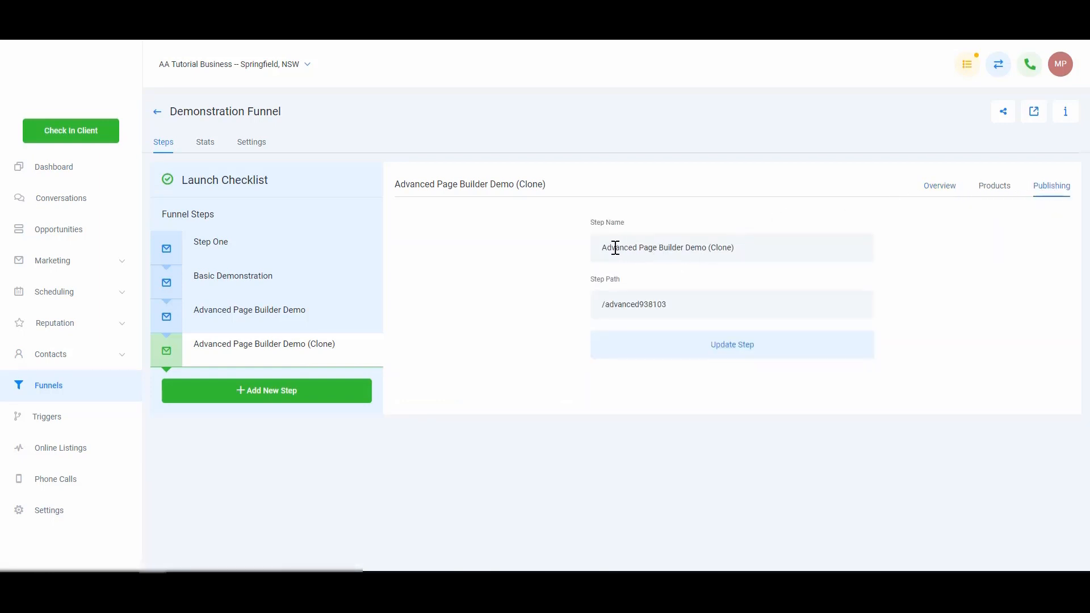
drag(616, 250, 877, 255)
key(BackSpace)
key(BackSpace)
key(BackSpace)
key(BackSpace)
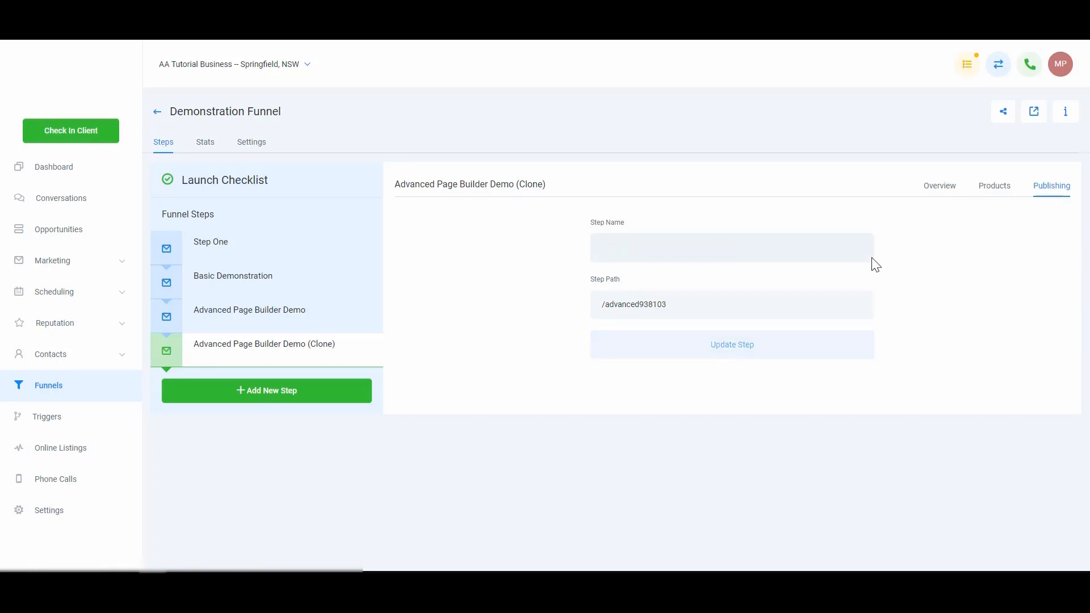
text(Product Sale)
double_click(728, 311)
text(ale)
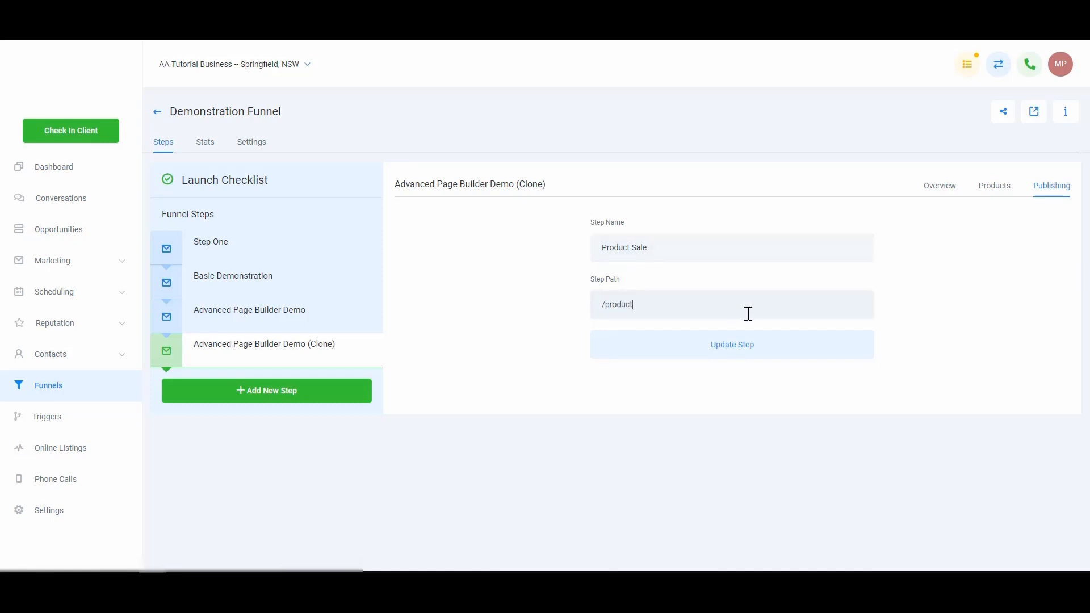
click(745, 345)
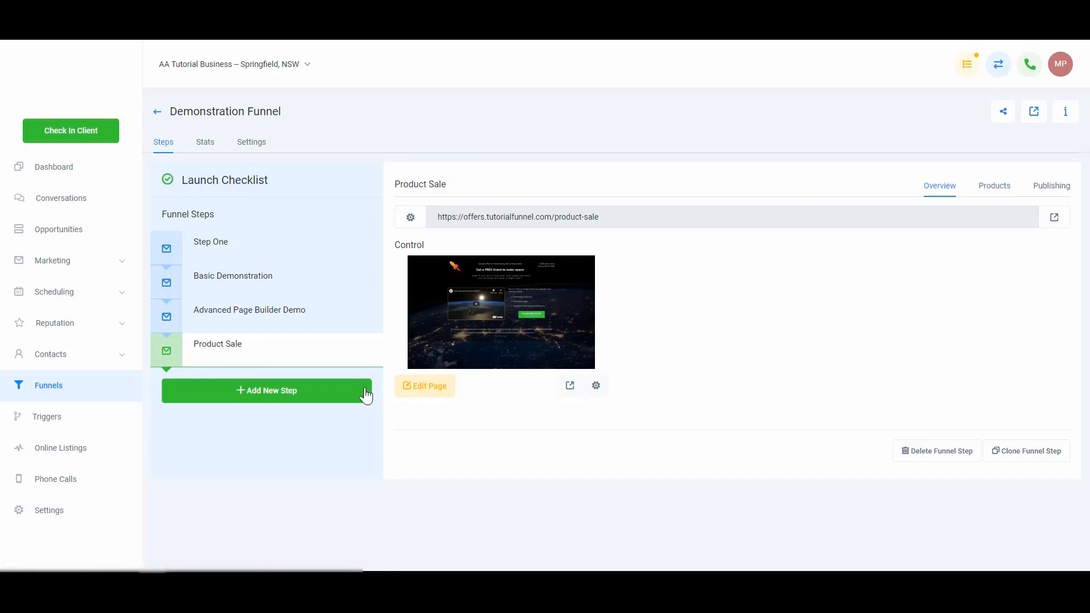
Edit the Product Sale page and insert a 2 STEP ORDER element below the sub-headline
click(434, 394)
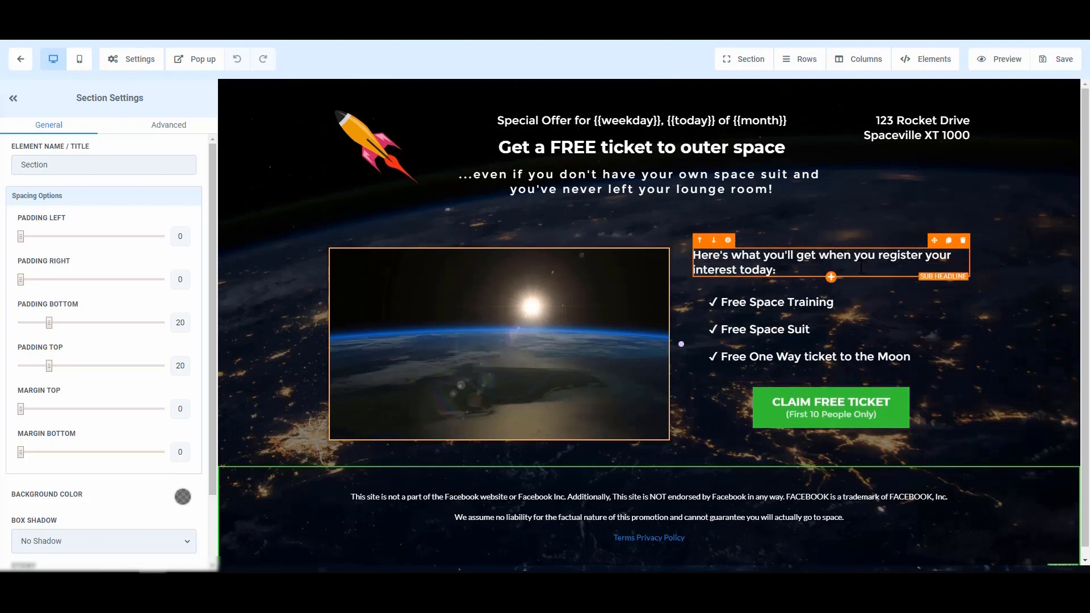
click(832, 278)
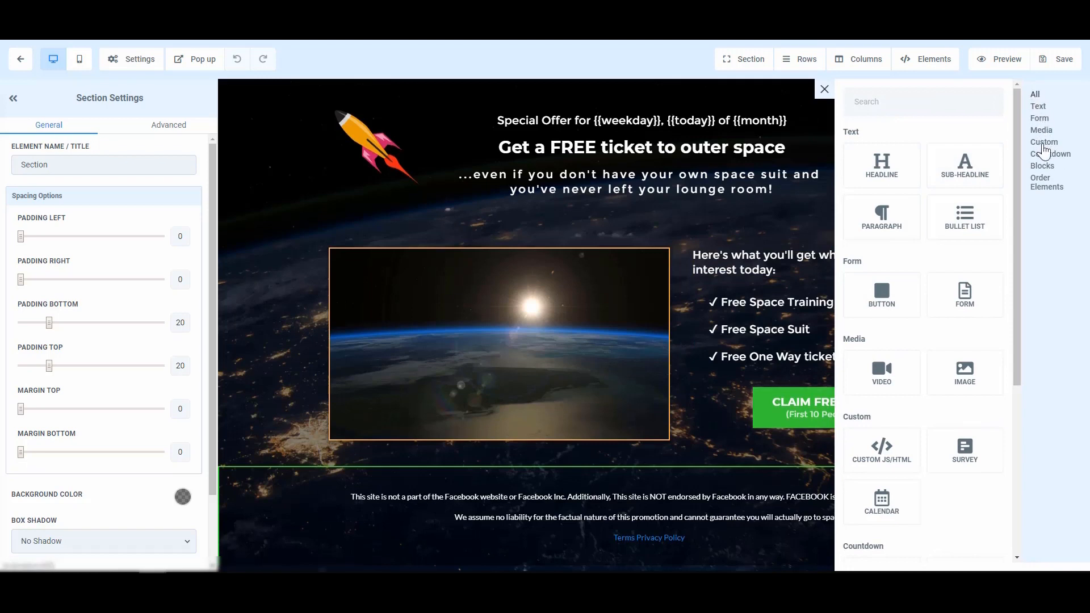
click(1046, 180)
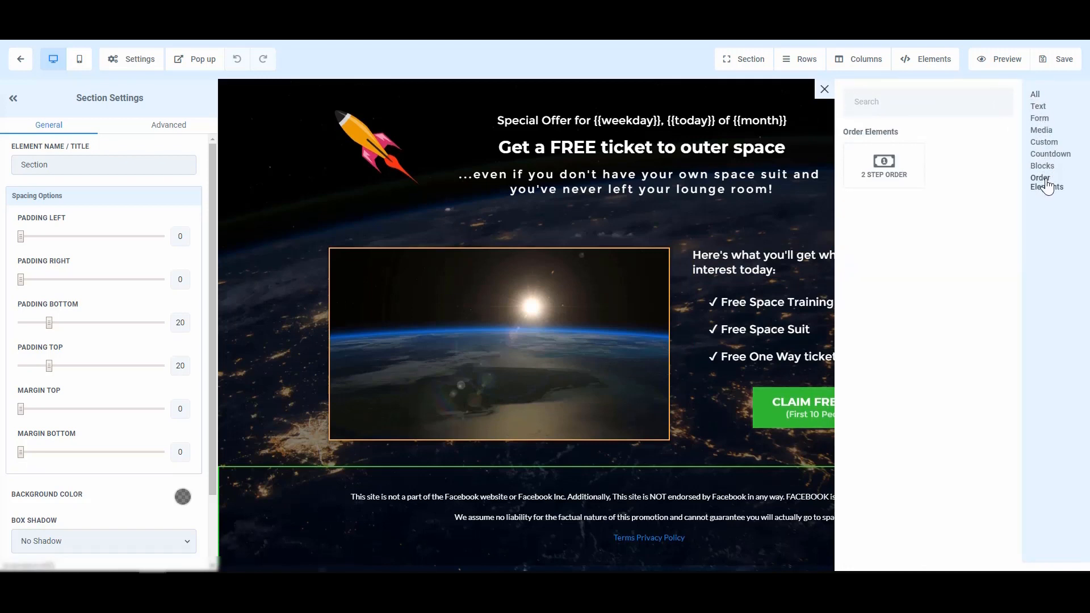
click(890, 176)
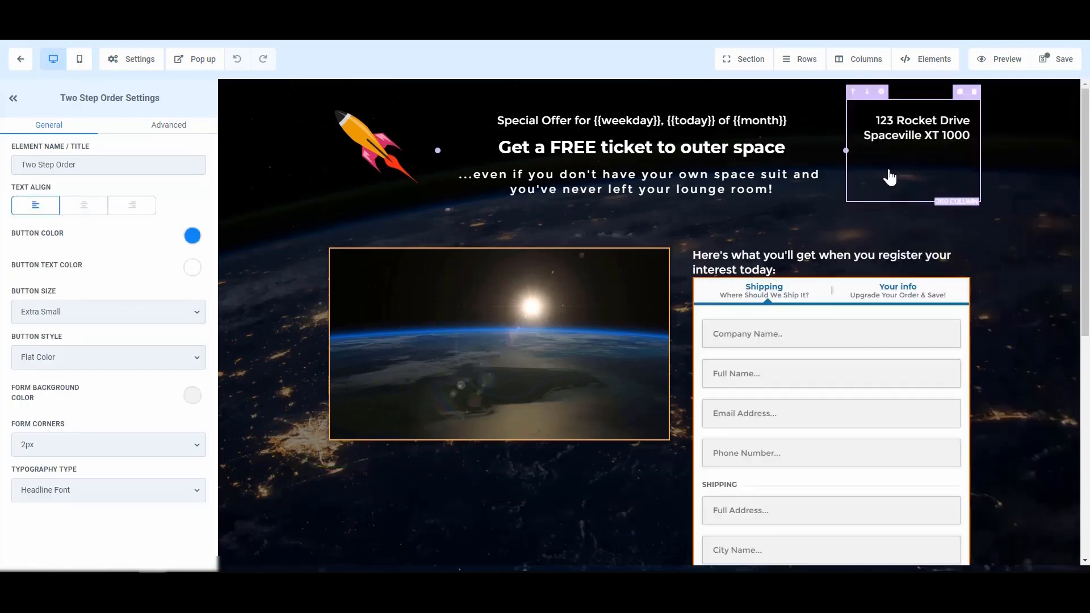
scroll(842, 402, down, 4)
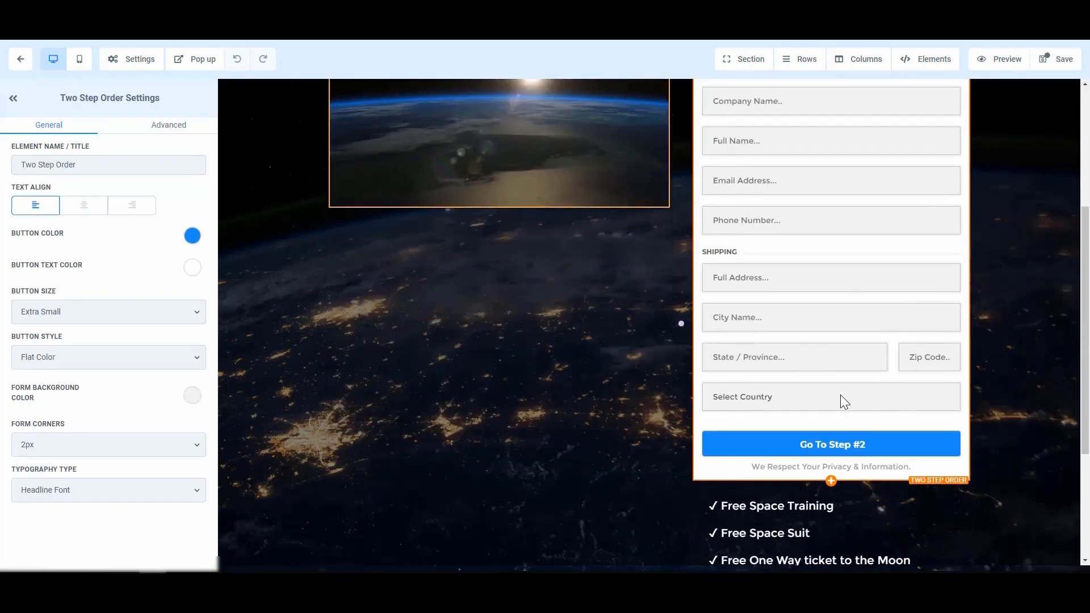
scroll(842, 401, up, 2)
scroll(842, 399, up, 2)
scroll(841, 399, down, 6)
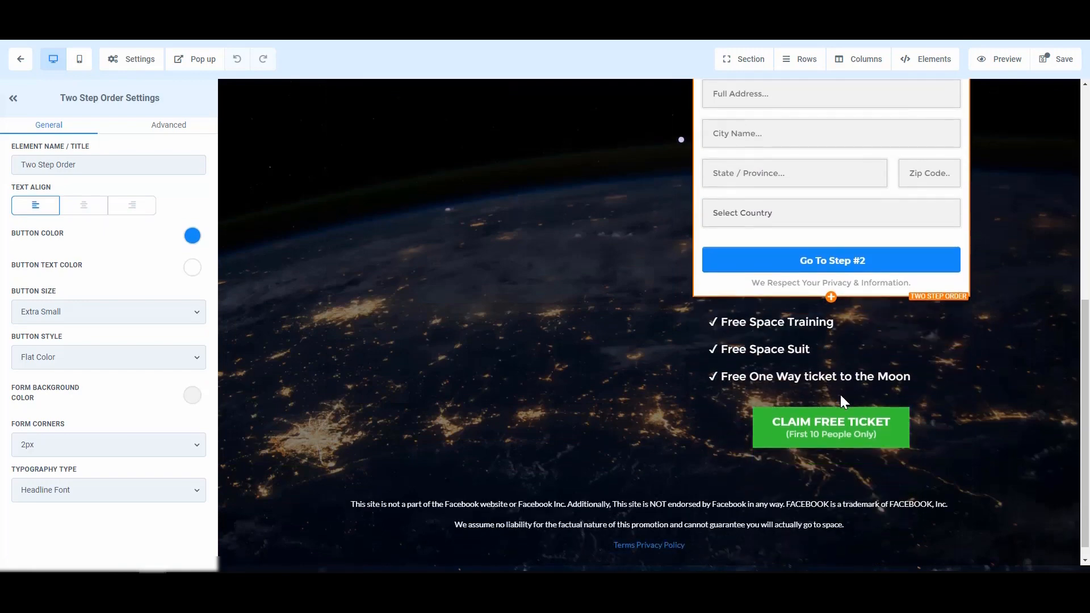
scroll(842, 399, up, 6)
scroll(840, 396, down, 1)
scroll(829, 418, down, 1)
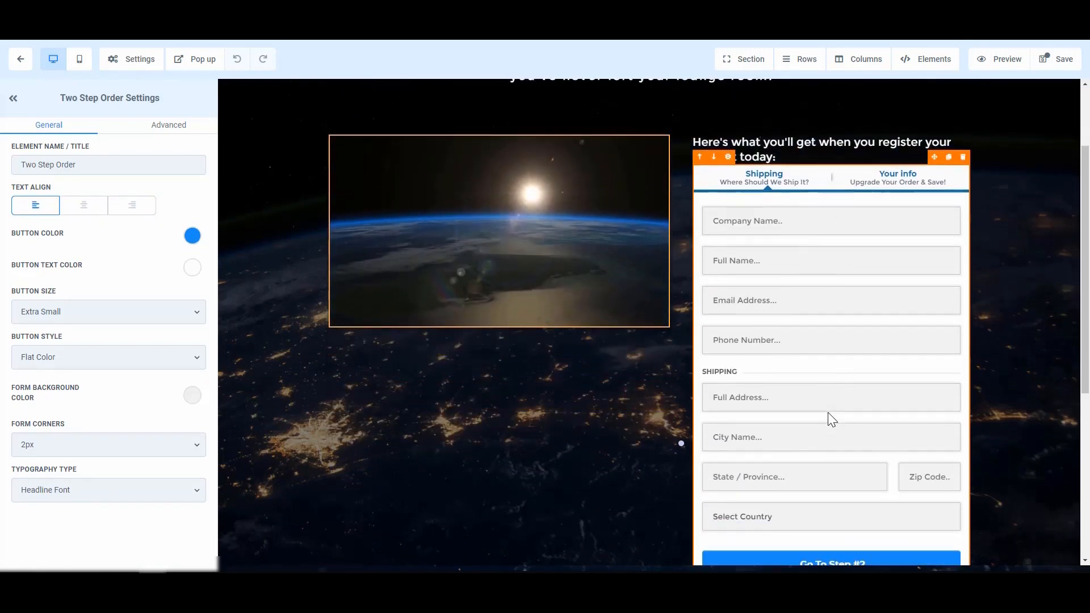
scroll(828, 414, up, 2)
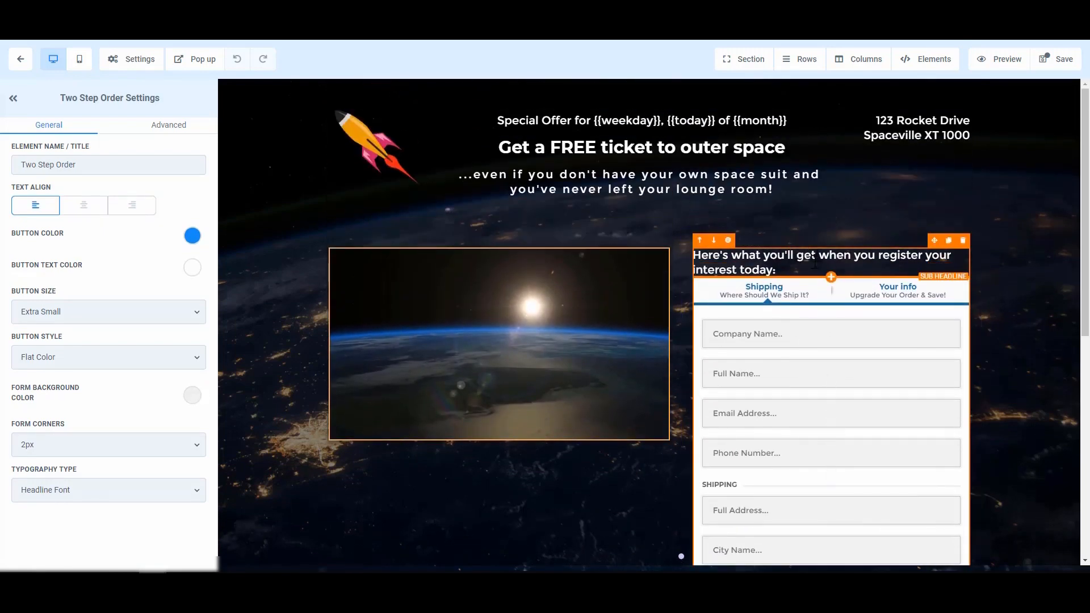
scroll(830, 369, down, 1)
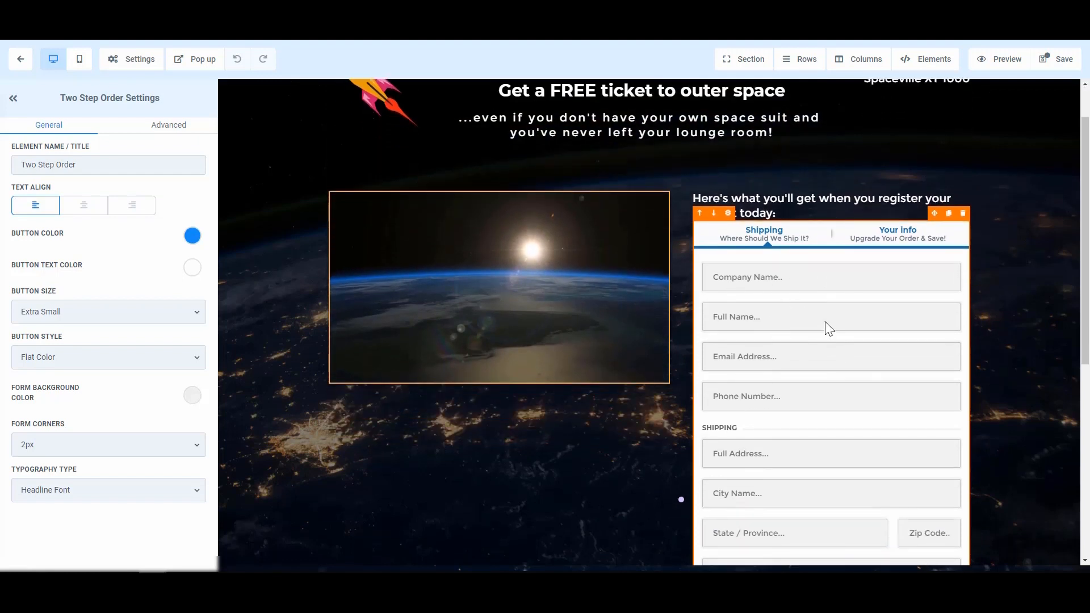
scroll(800, 355, down, 1)
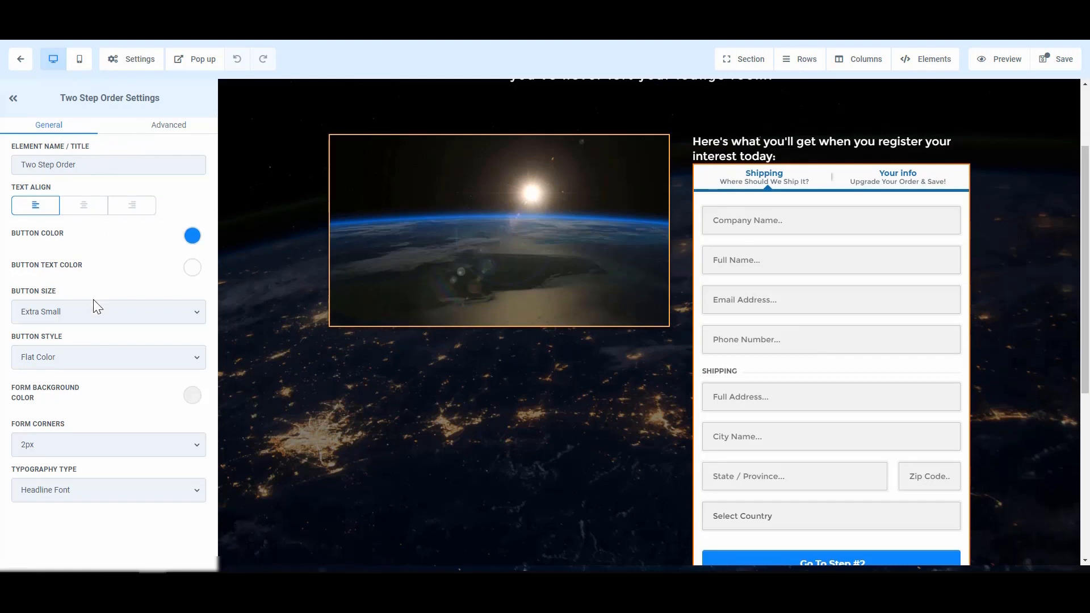
Retitle step one's headline 'Your Information' and clear its sub-headline
click(163, 129)
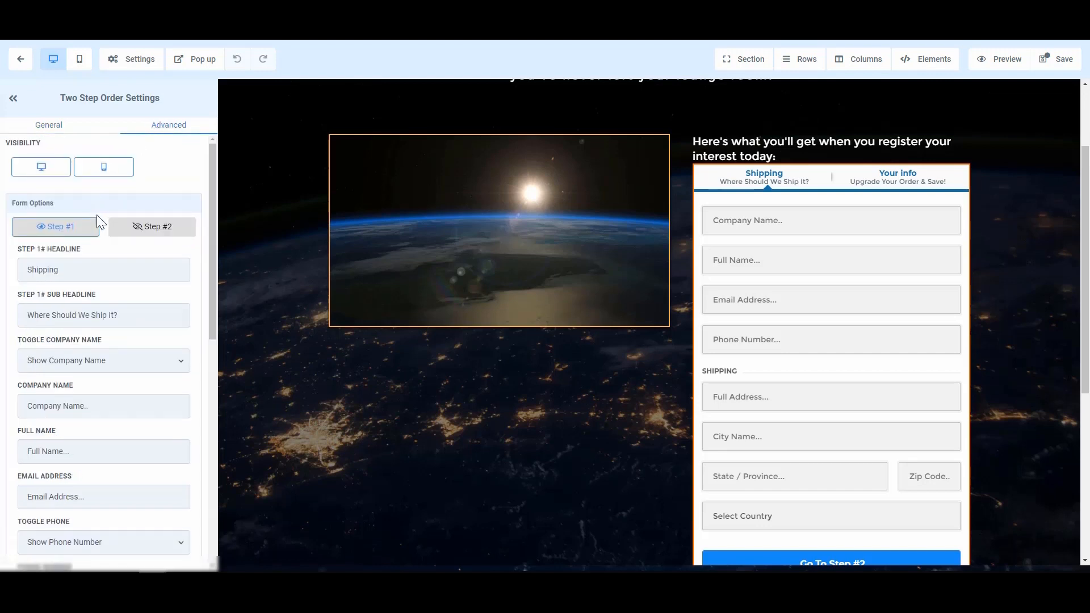
double_click(89, 268)
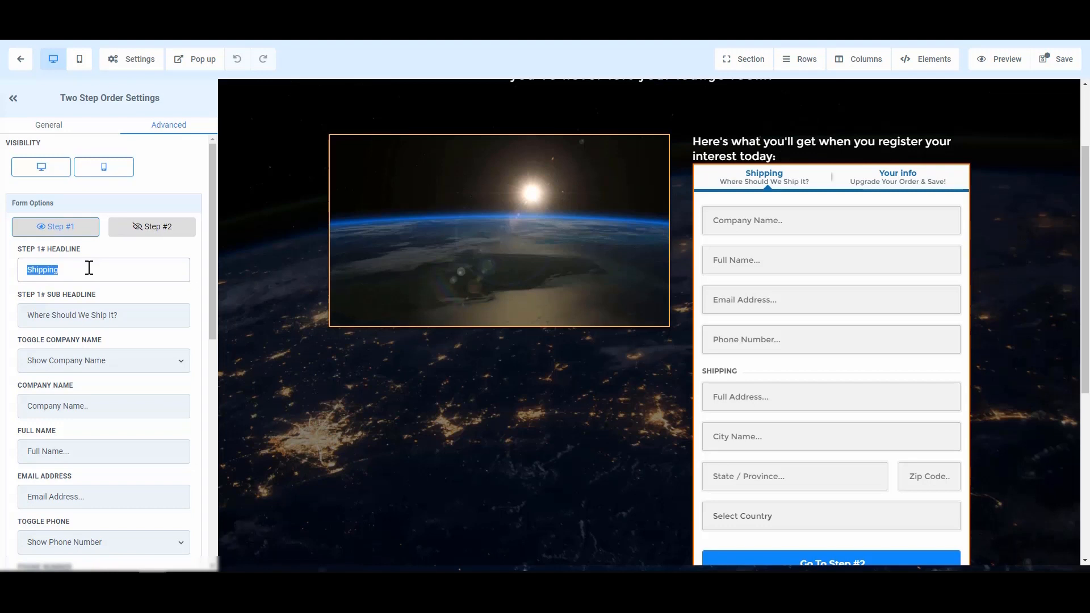
text(Your )
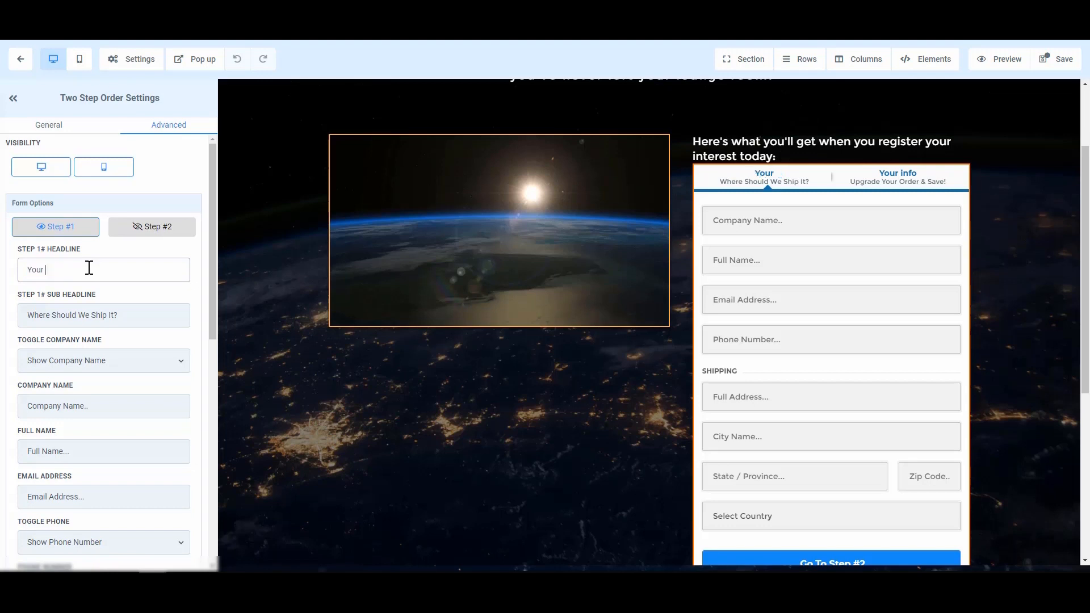
text(Information)
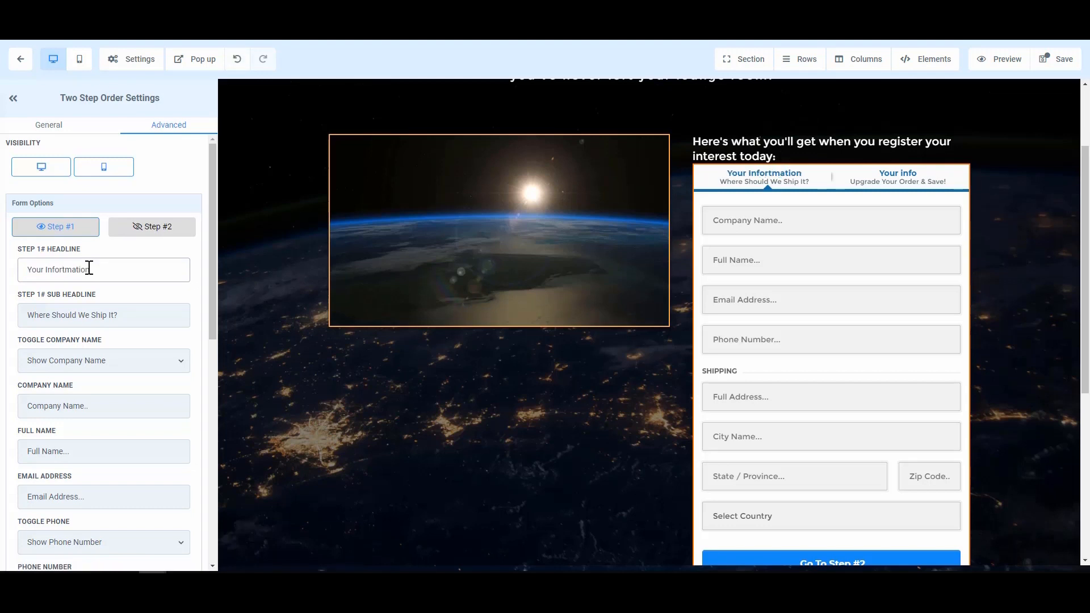
click(56, 269)
key(BackSpace)
drag(34, 314, 160, 315)
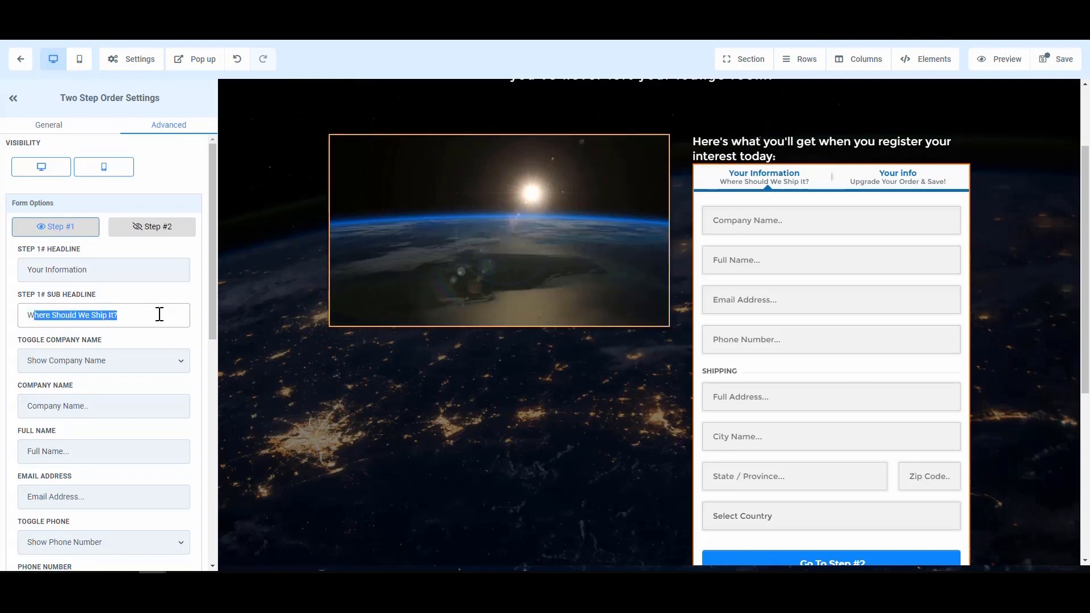
key(BackSpace)
key(BackSpace)
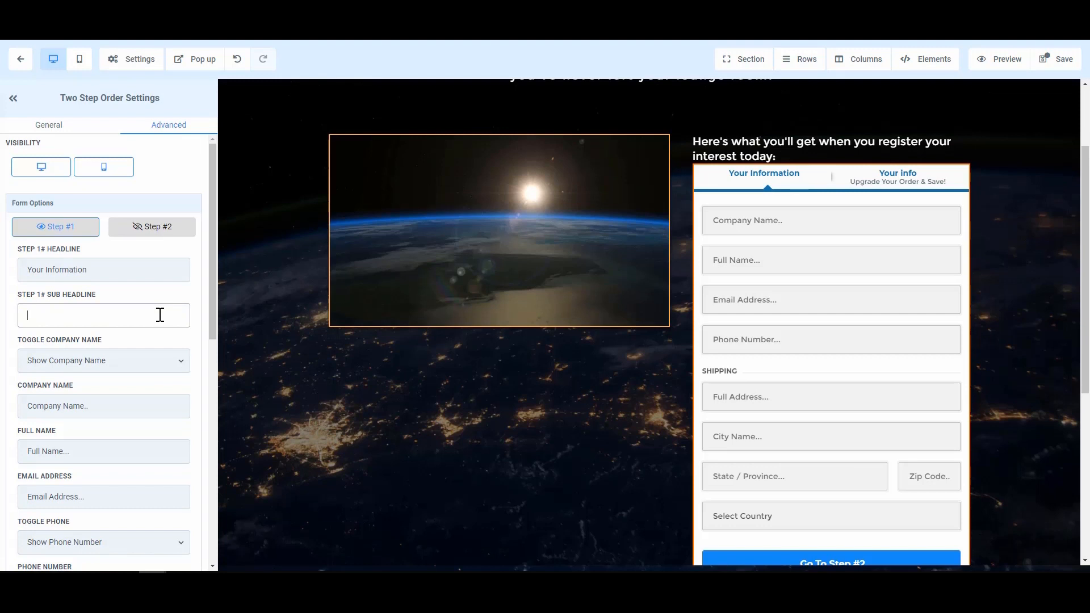
Hide the company name and phone number fields on step one
click(121, 360)
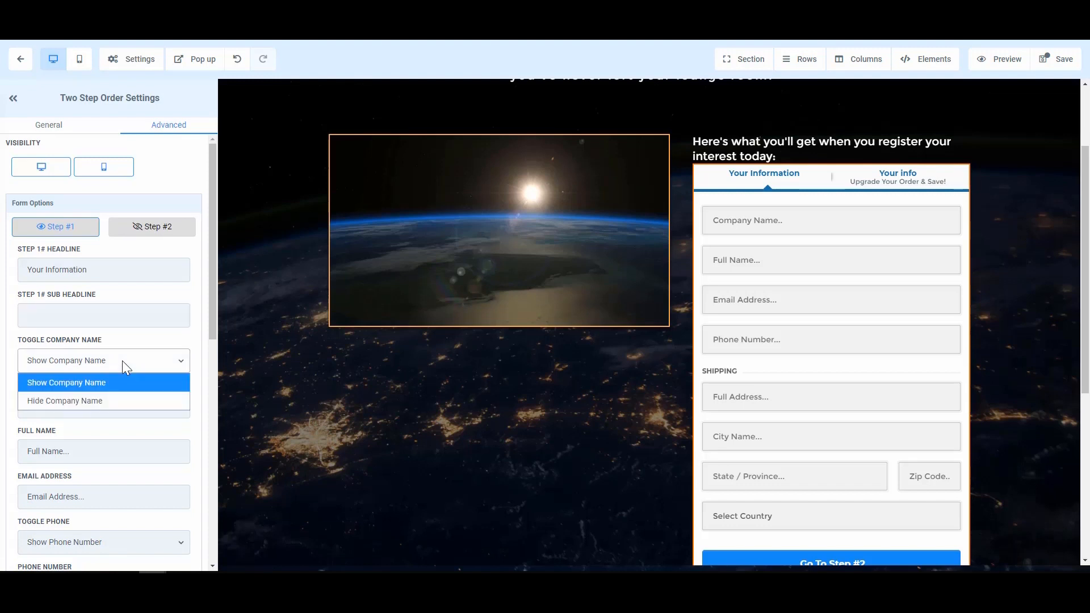
click(107, 402)
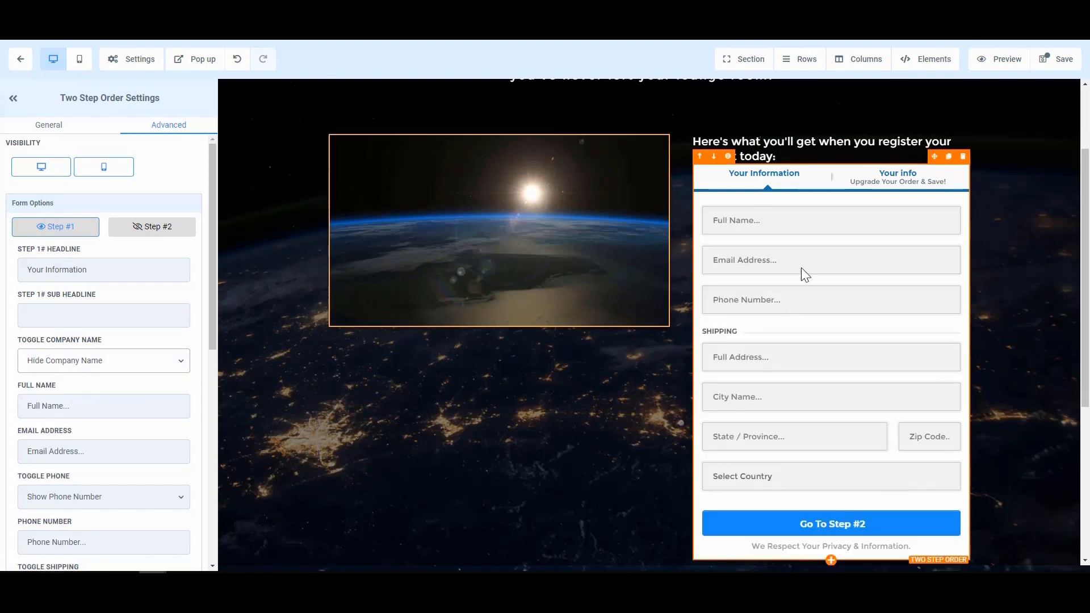
scroll(73, 372, down, 1)
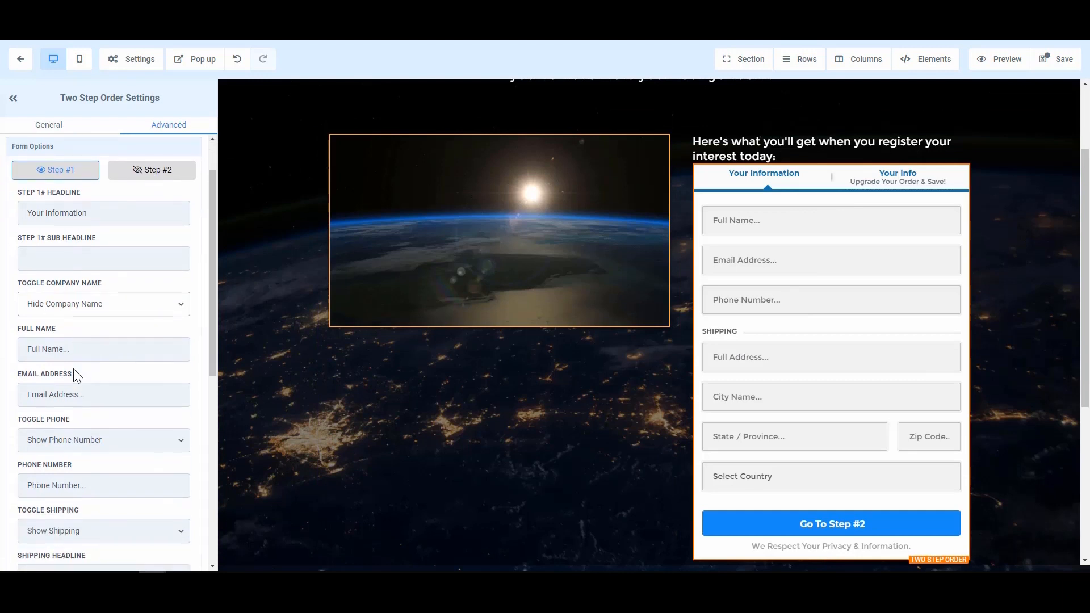
click(134, 448)
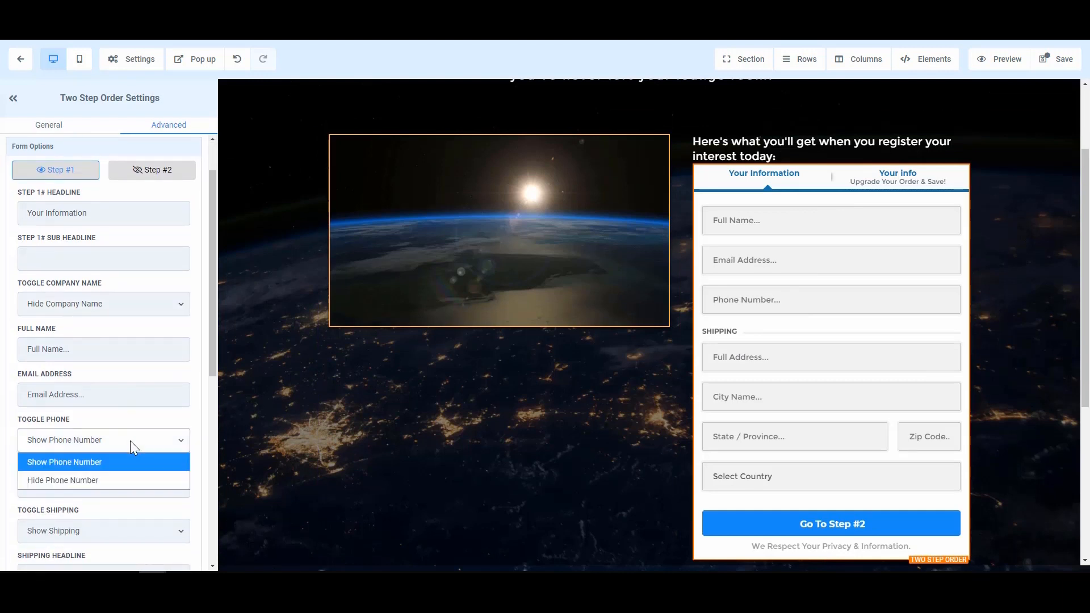
click(108, 483)
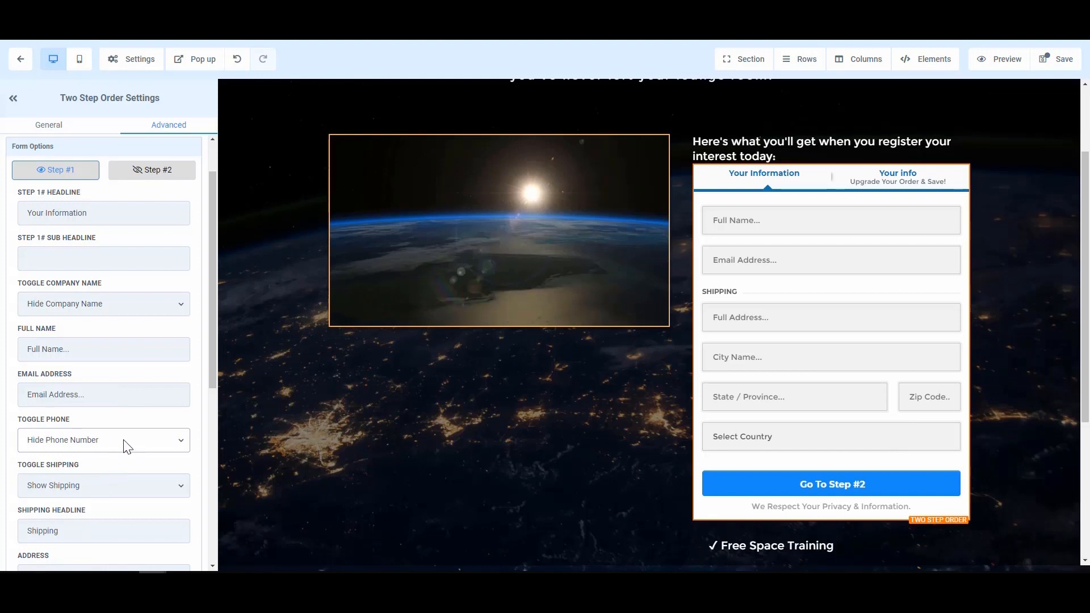
scroll(182, 452, down, 1)
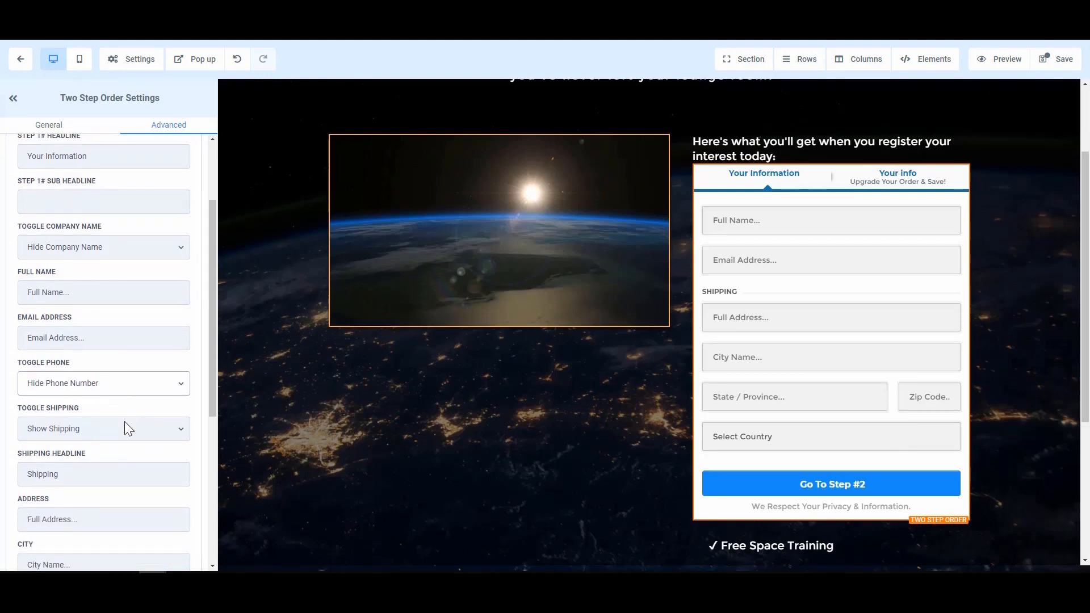
scroll(126, 423, down, 1)
scroll(134, 397, down, 1)
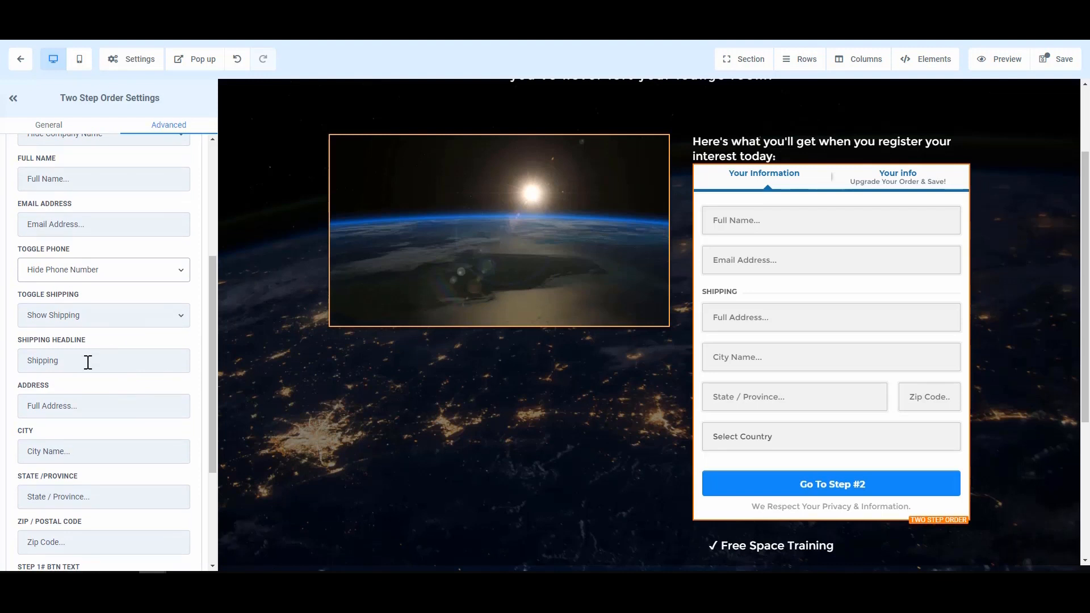
scroll(93, 373, down, 1)
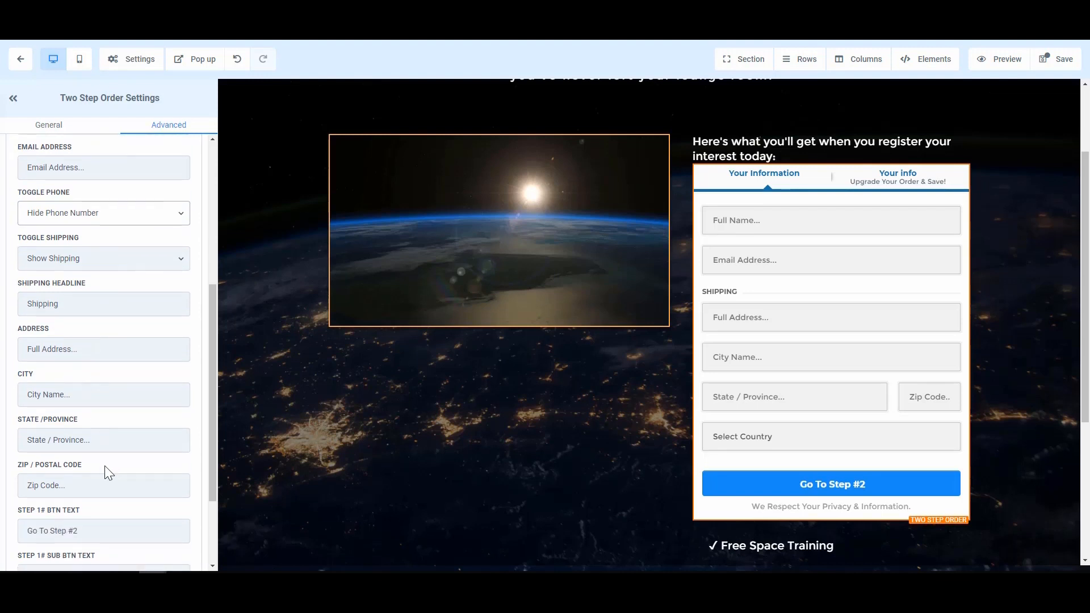
Hide the shipping fields on step one and relabel its button 'Next Step >'
click(111, 259)
click(91, 299)
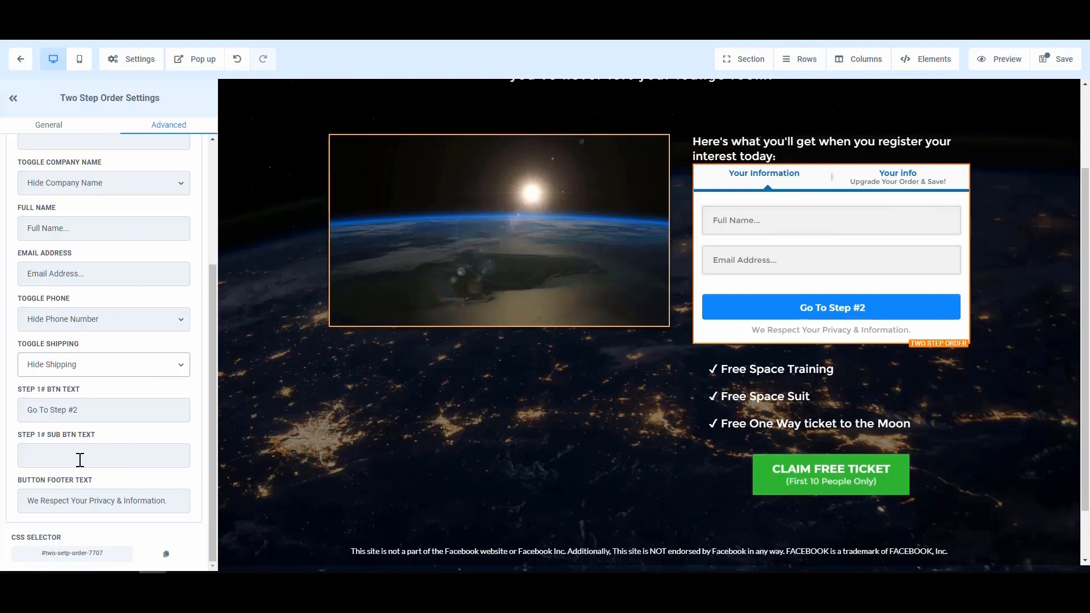
drag(90, 411, 25, 409)
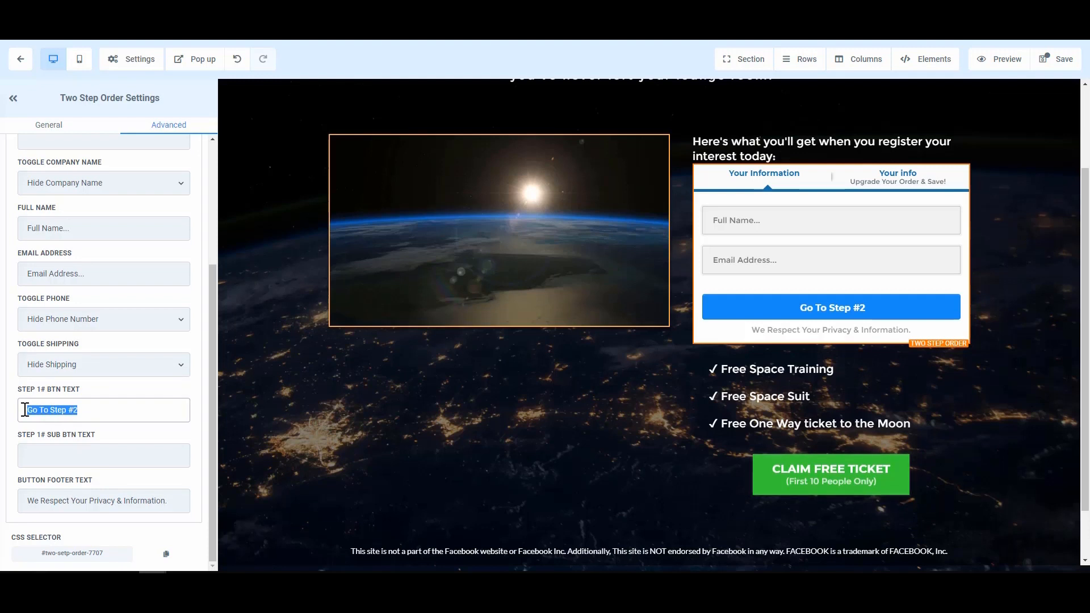
text(Next Step)
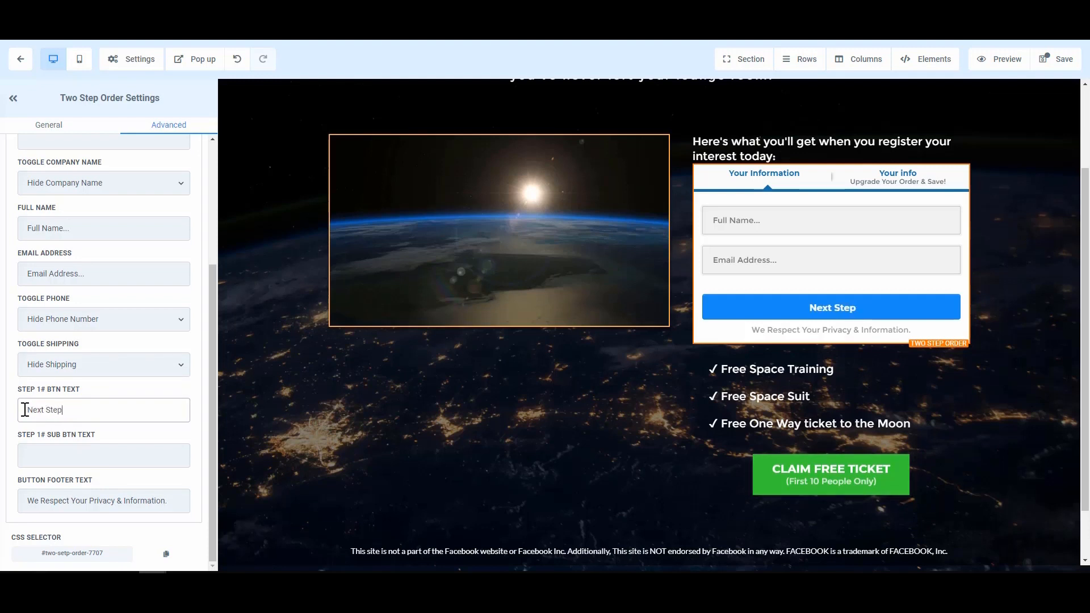
text( >)
Set the step-one button subtext to 'Click to continue'
click(68, 461)
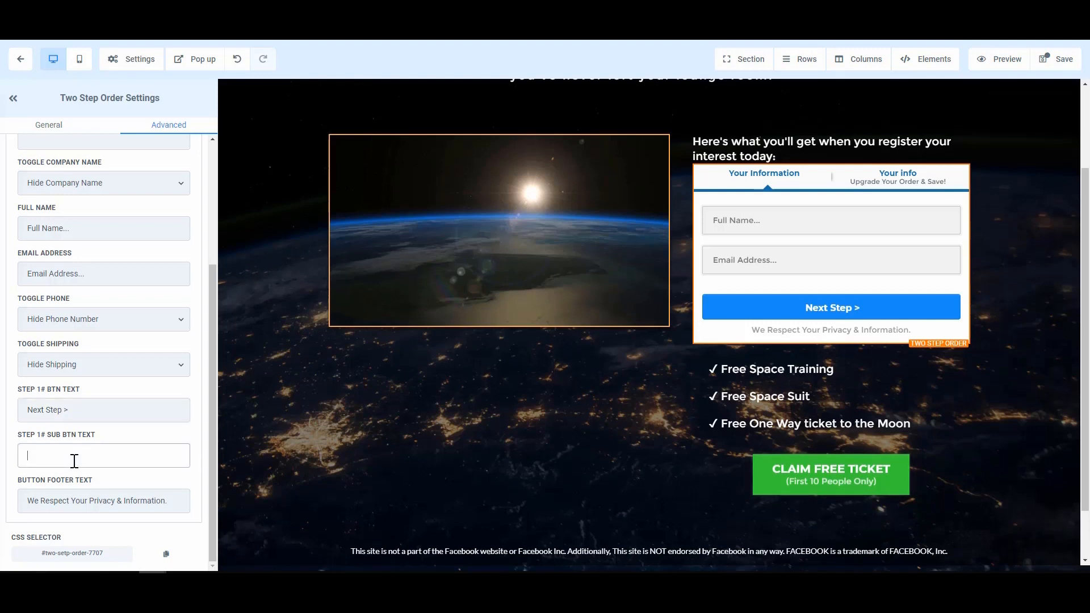
text(Click to)
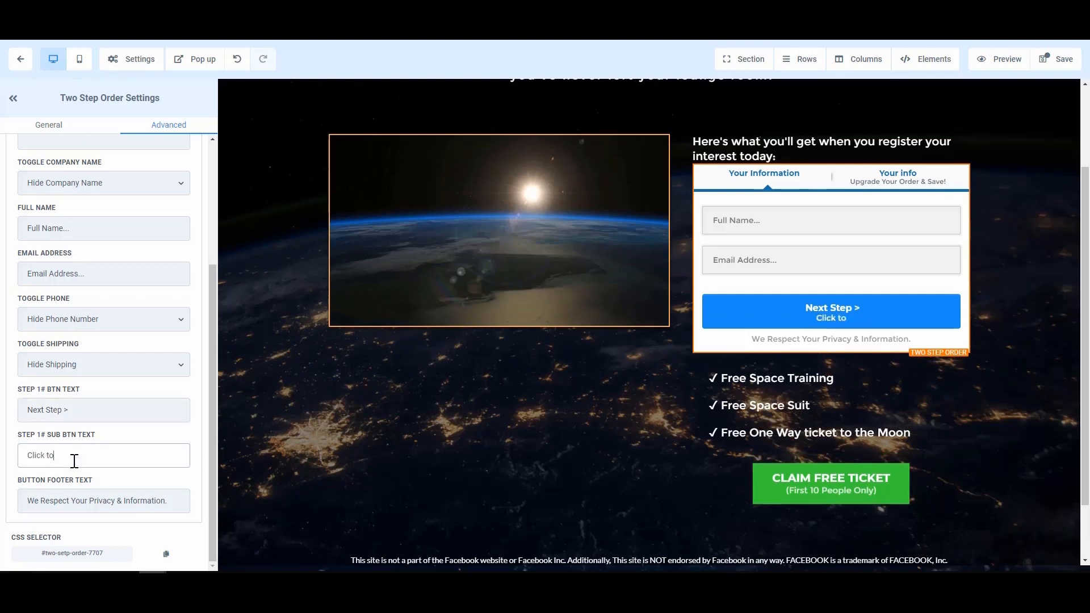
text( continue)
click(147, 497)
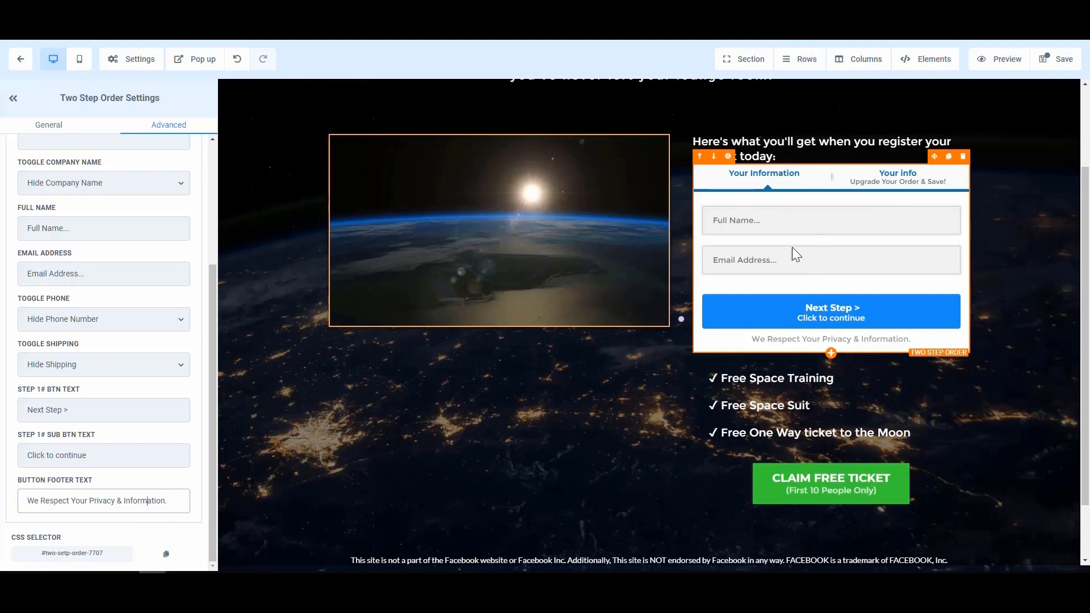
scroll(171, 335, up, 4)
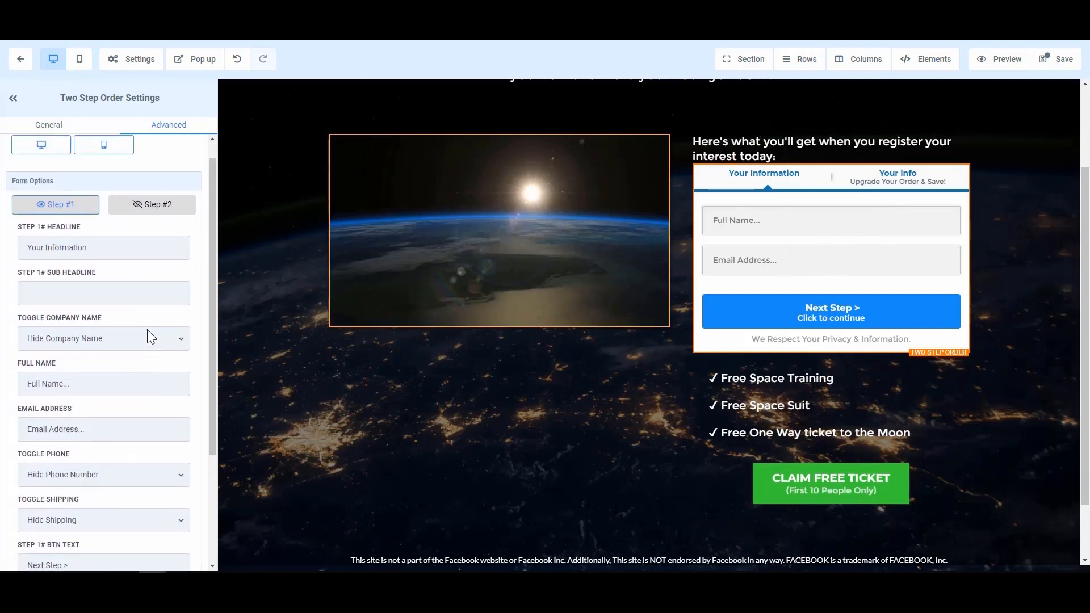
scroll(148, 330, up, 1)
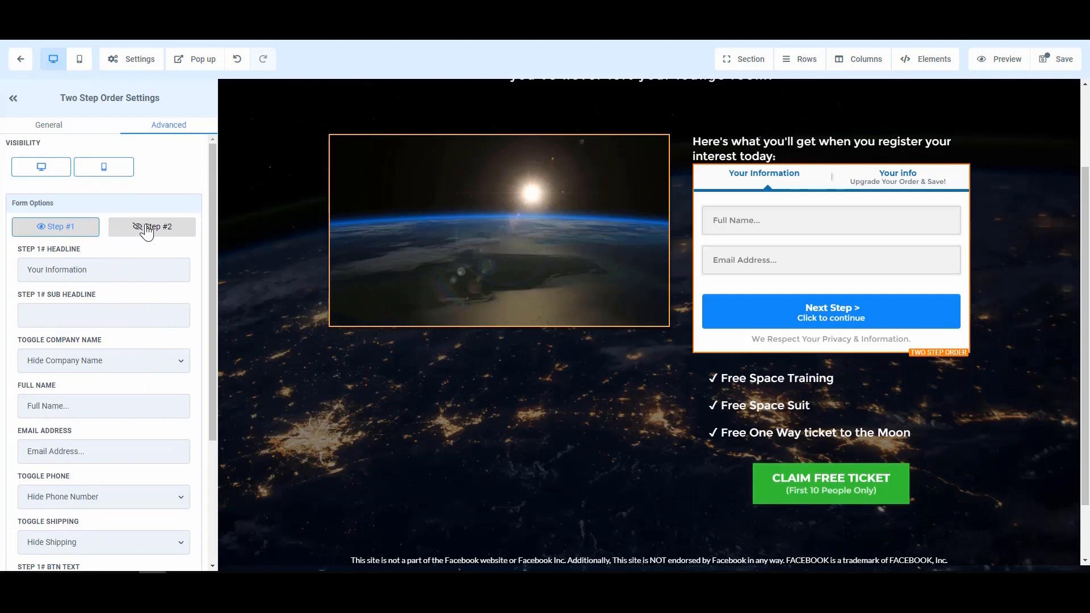
Save the page and retitle the second step's headline 'Payment Option'
click(1061, 61)
click(164, 235)
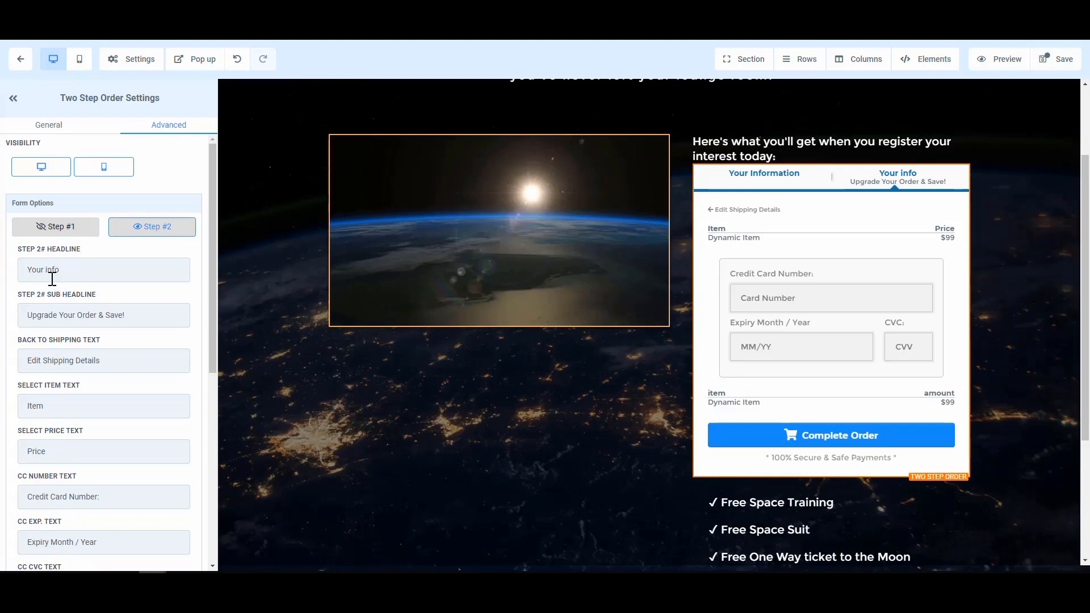
drag(85, 270, 12, 270)
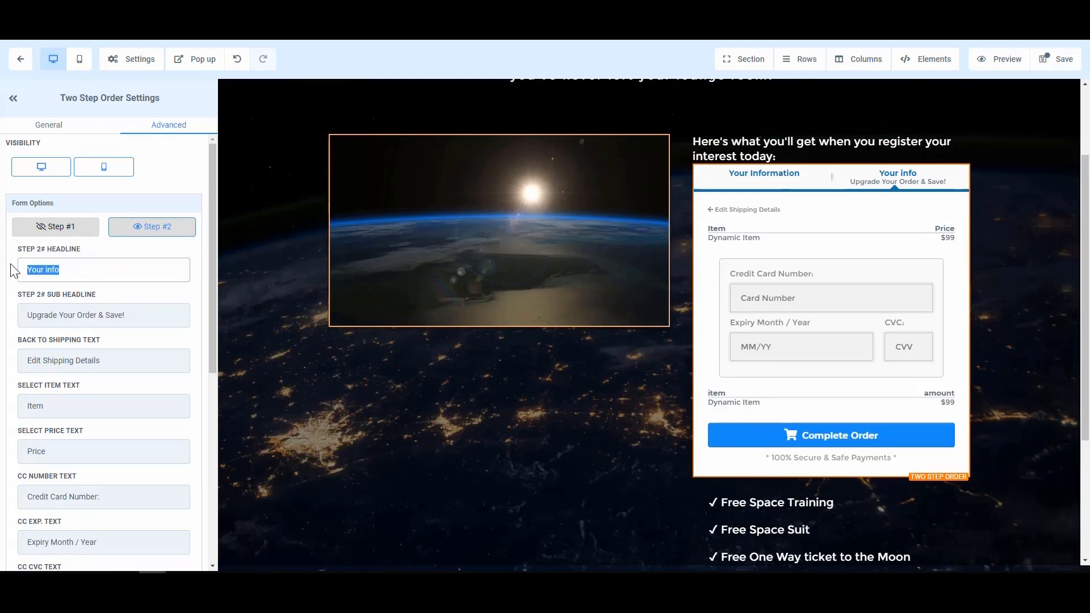
text(PAyment)
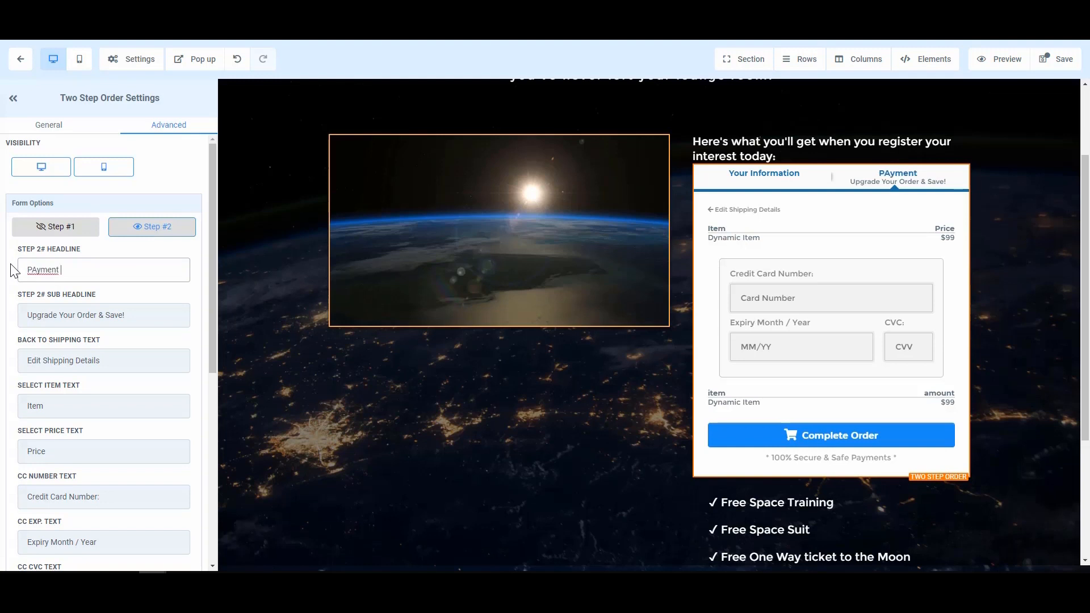
key(BackSpace)
key(BackSpace)
key(BackSpace)
key(BackSpace)
key(BackSpace)
text(ayment Option)
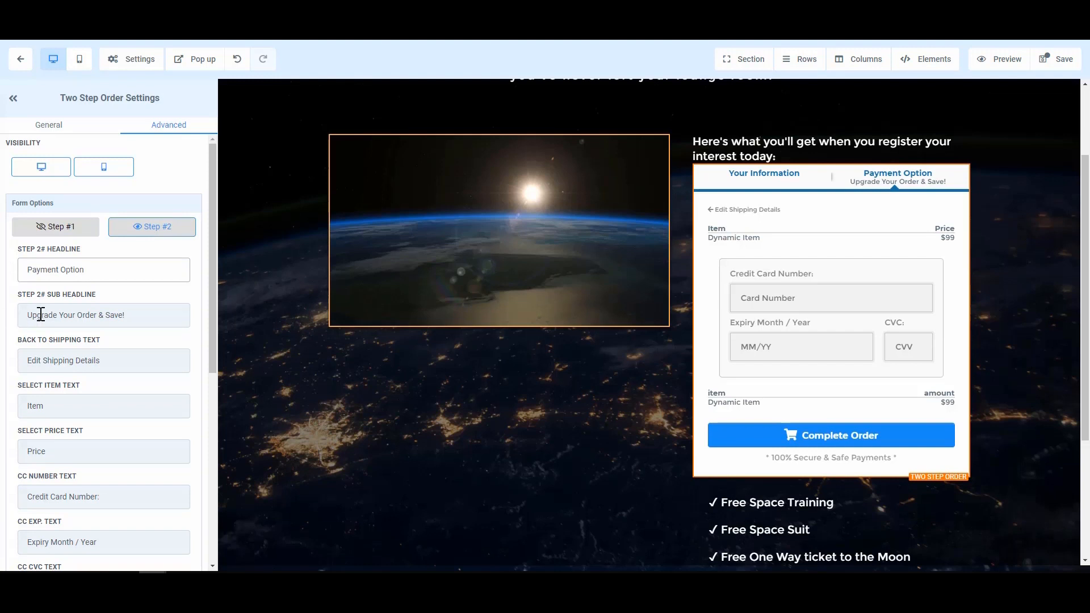
Clear the step-two subheadline and change the back link text to 'Personal Information'
click(101, 315)
triple_click(121, 315)
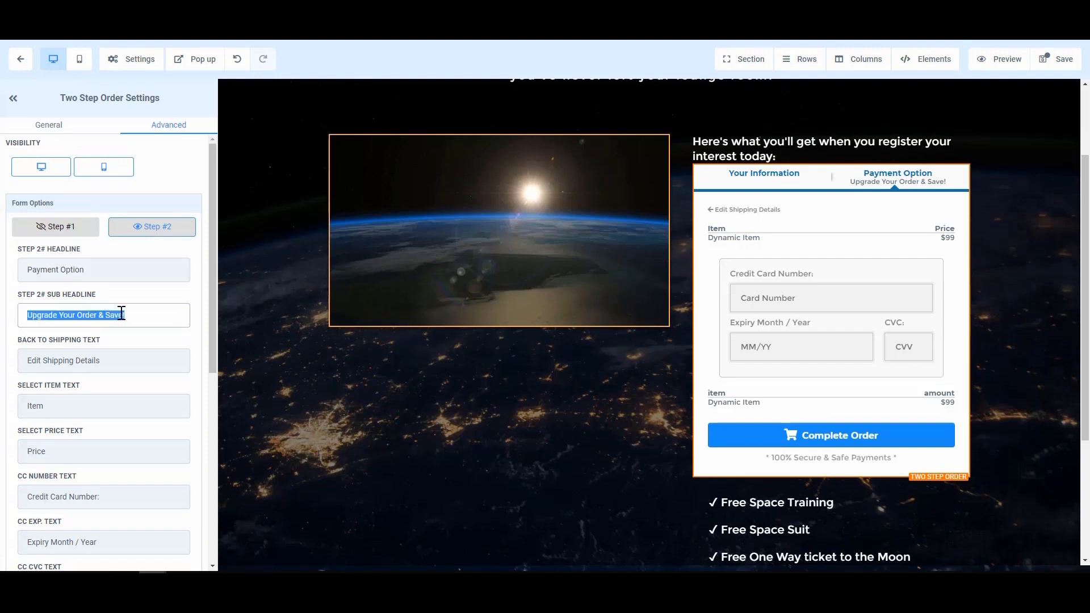
text(what to be)
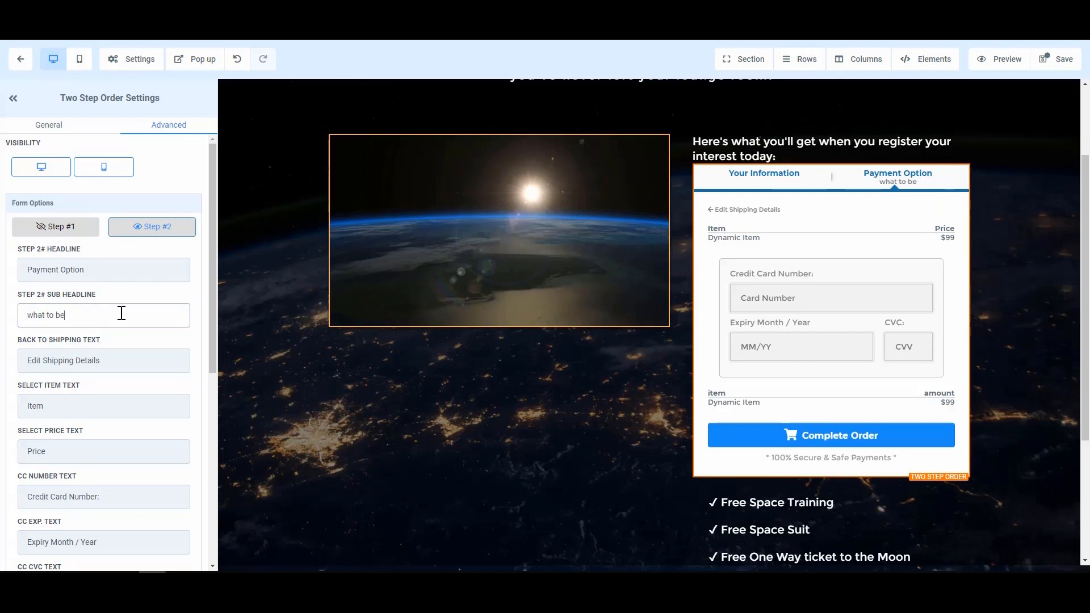
triple_click(121, 313)
key(BackSpace)
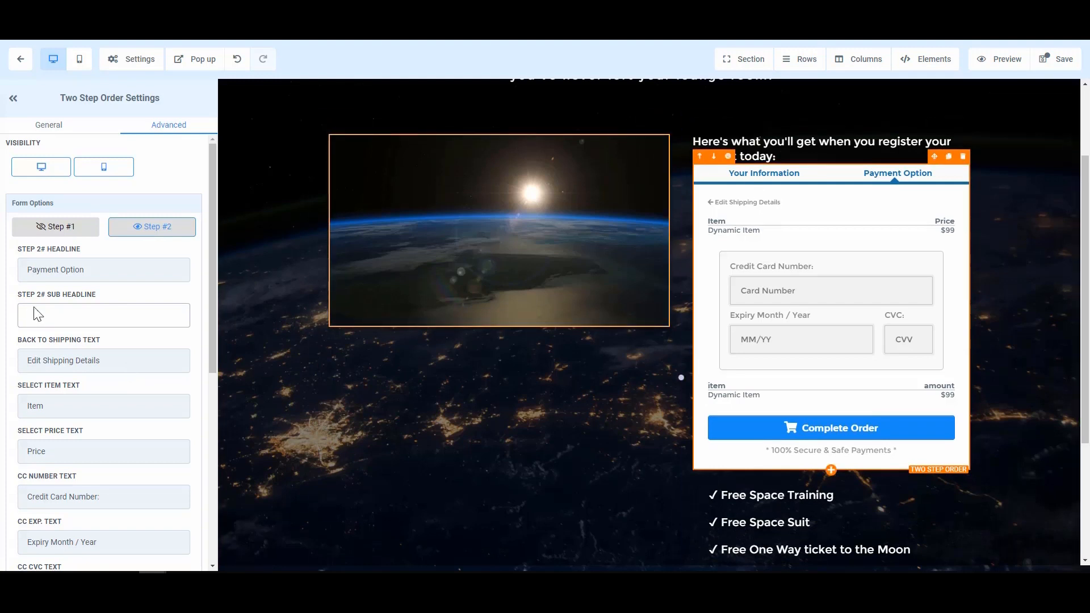
click(74, 361)
drag(122, 359, 43, 361)
text(Perso)
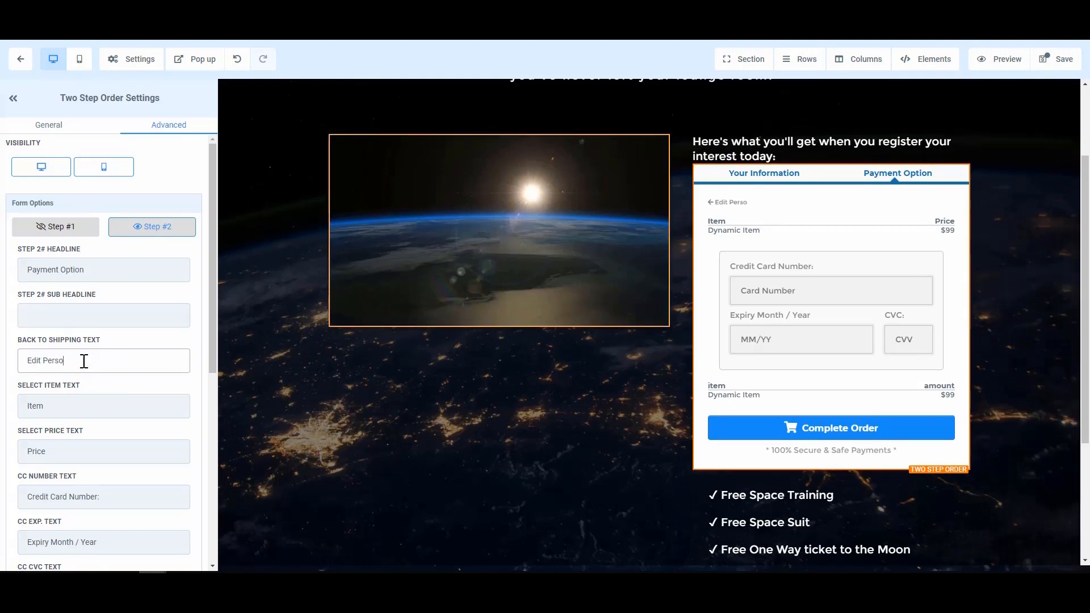
text(nal Information)
click(76, 450)
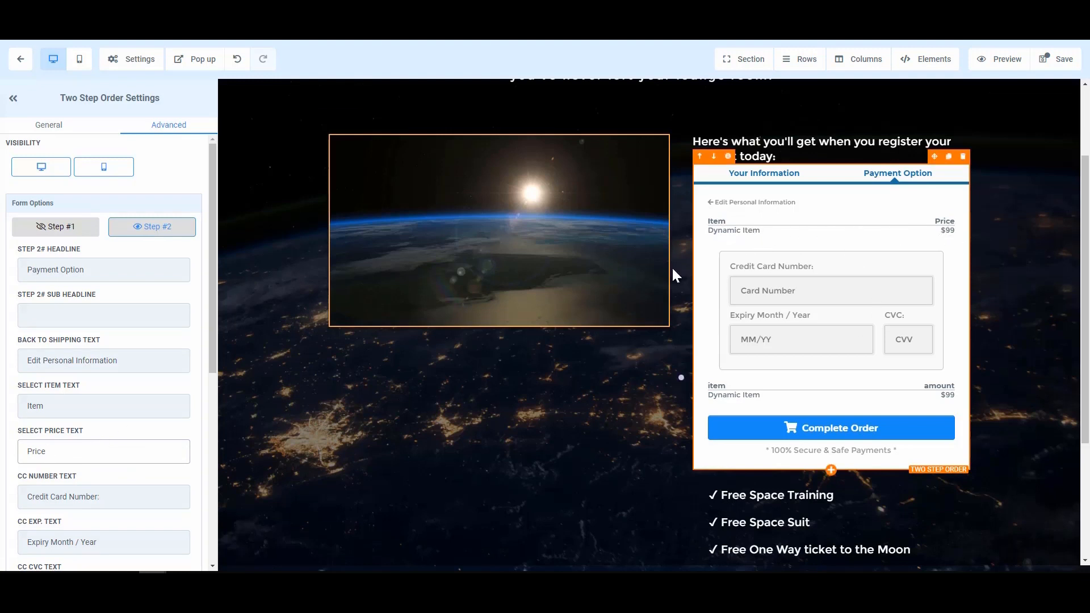
Capitalize the order summary labels to 'Amount' and 'Item'
scroll(119, 388, down, 2)
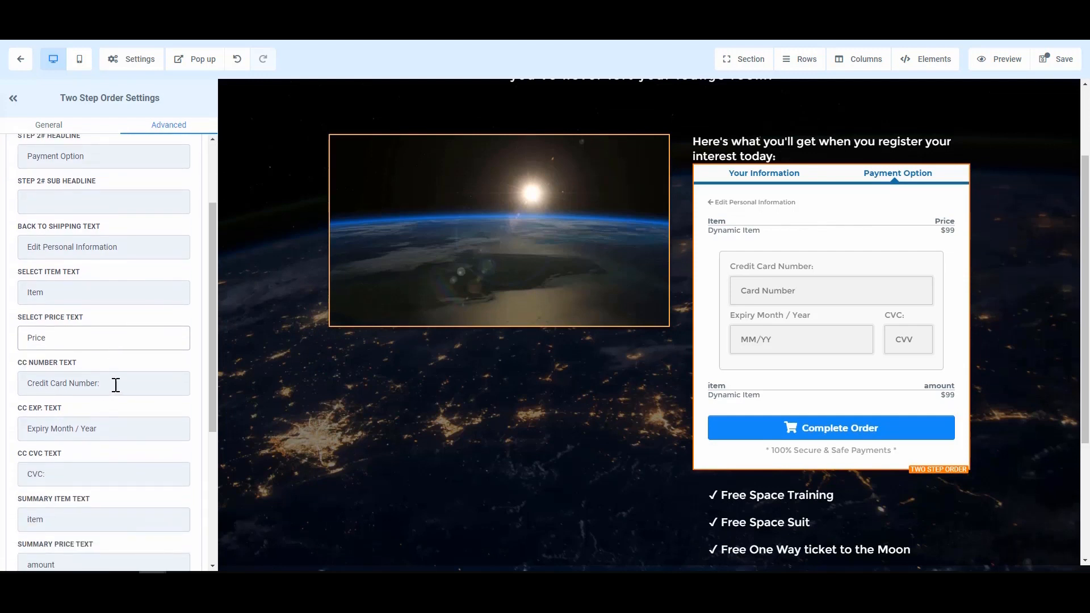
scroll(115, 435, down, 1)
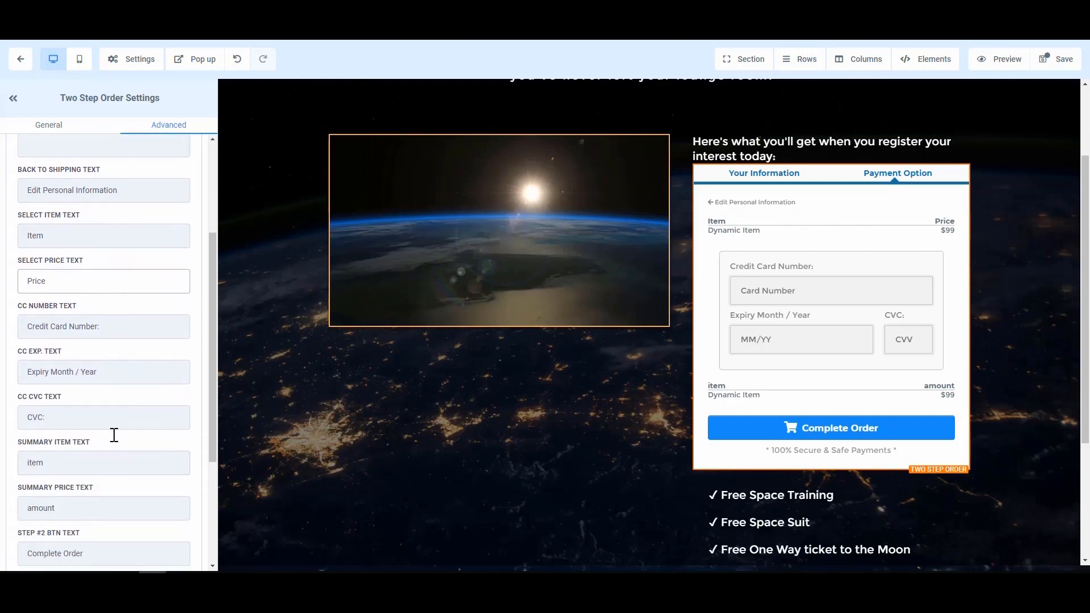
scroll(116, 442, down, 1)
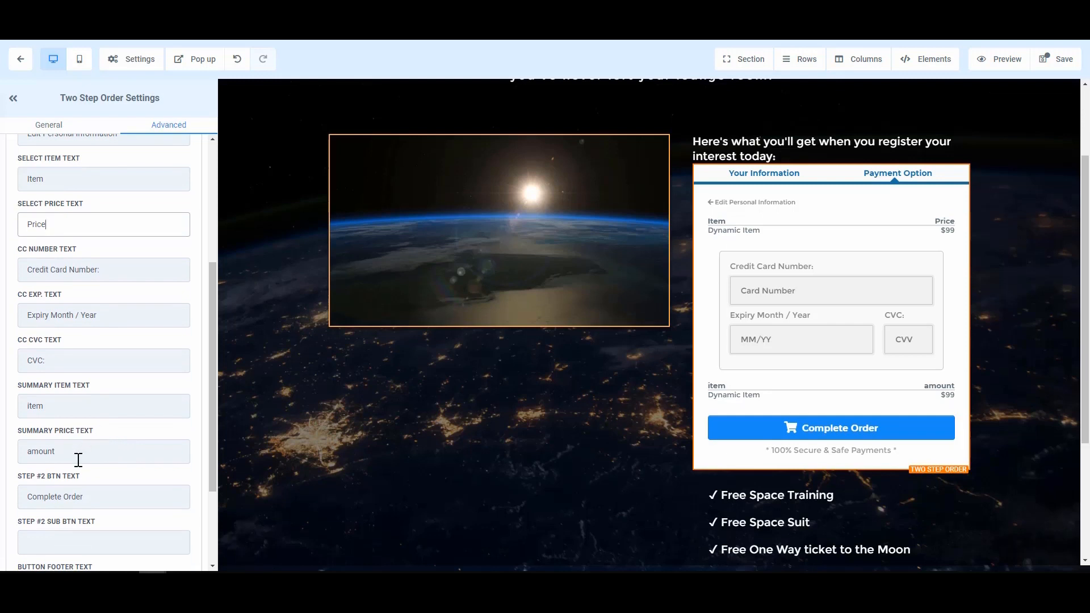
click(28, 452)
text(A)
key(Delete)
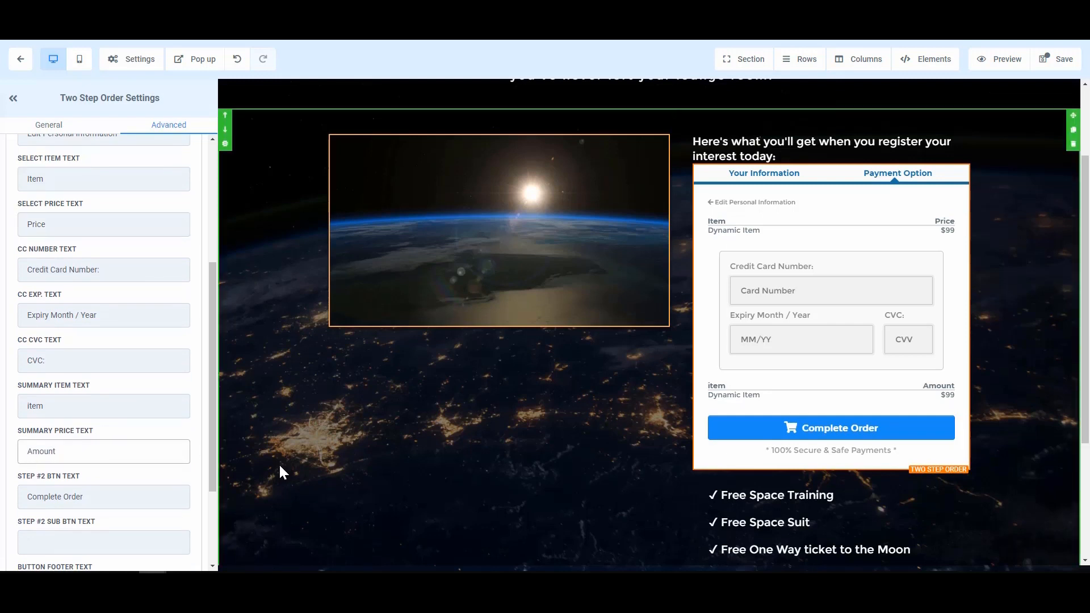
key(Delete)
key(Delete)
key(Delete)
key(Delete)
key(Delete)
text(Price)
key(BackSpace)
key(BackSpace)
key(BackSpace)
text(Amount)
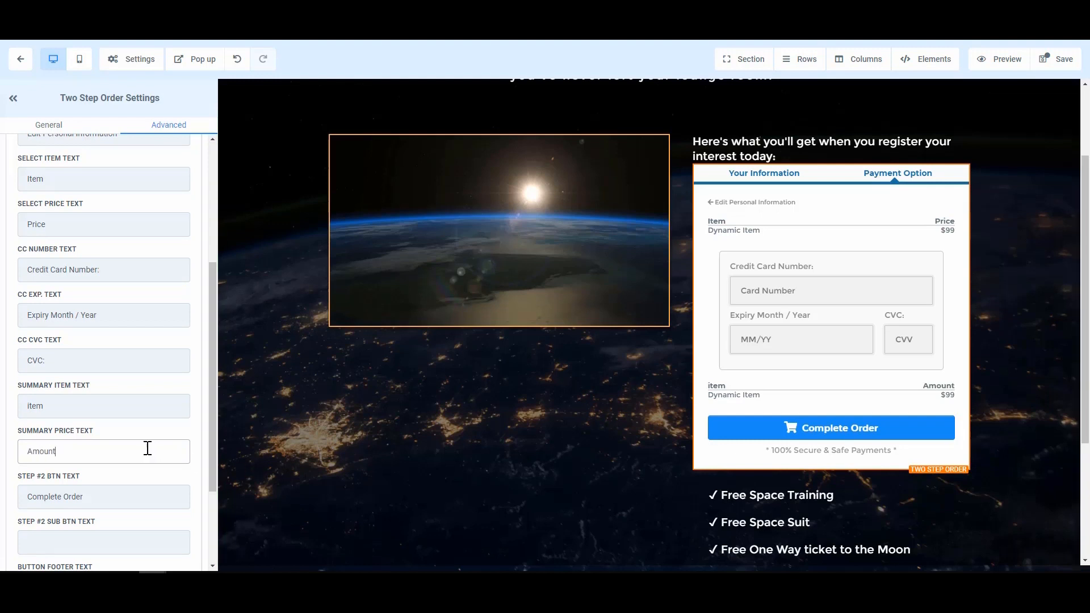
click(44, 406)
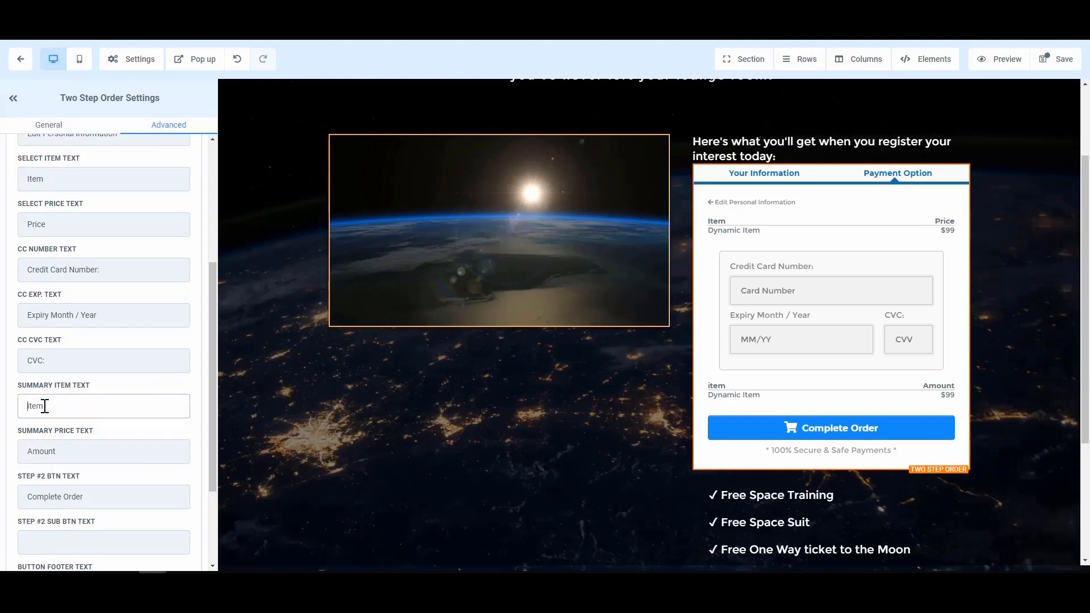
key(Delete)
text(I)
Change the step-two button label to 'Complete Order'
scroll(55, 475, down, 1)
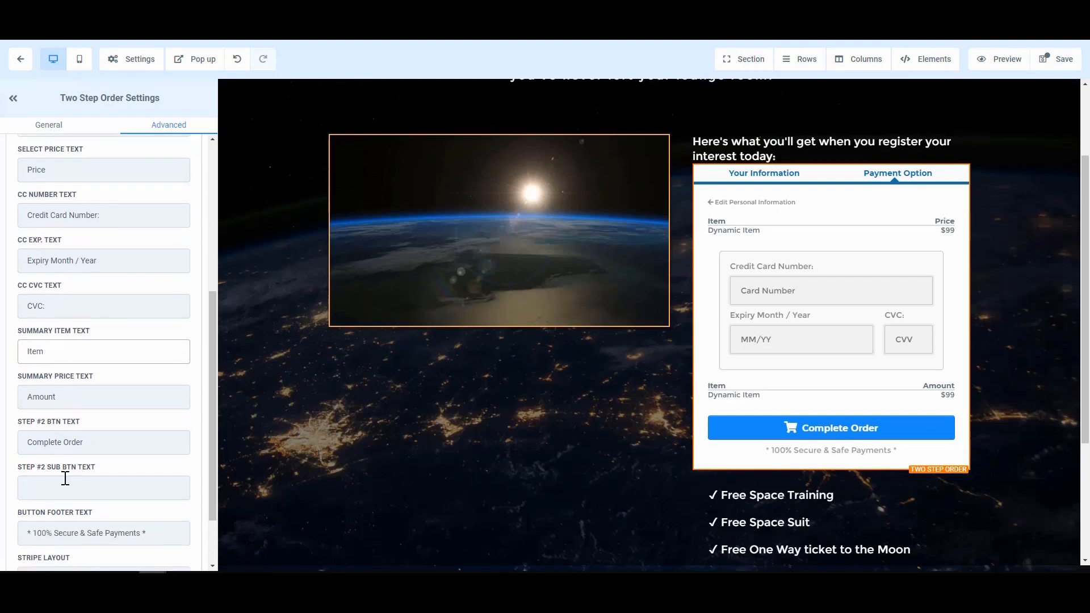
click(95, 434)
double_click(90, 440)
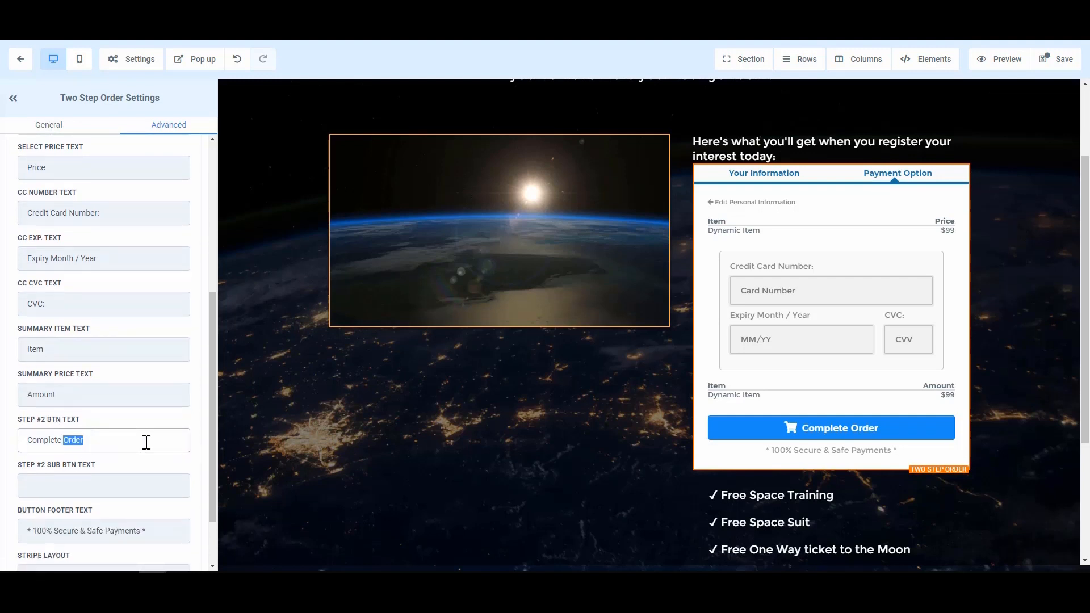
key(BackSpace)
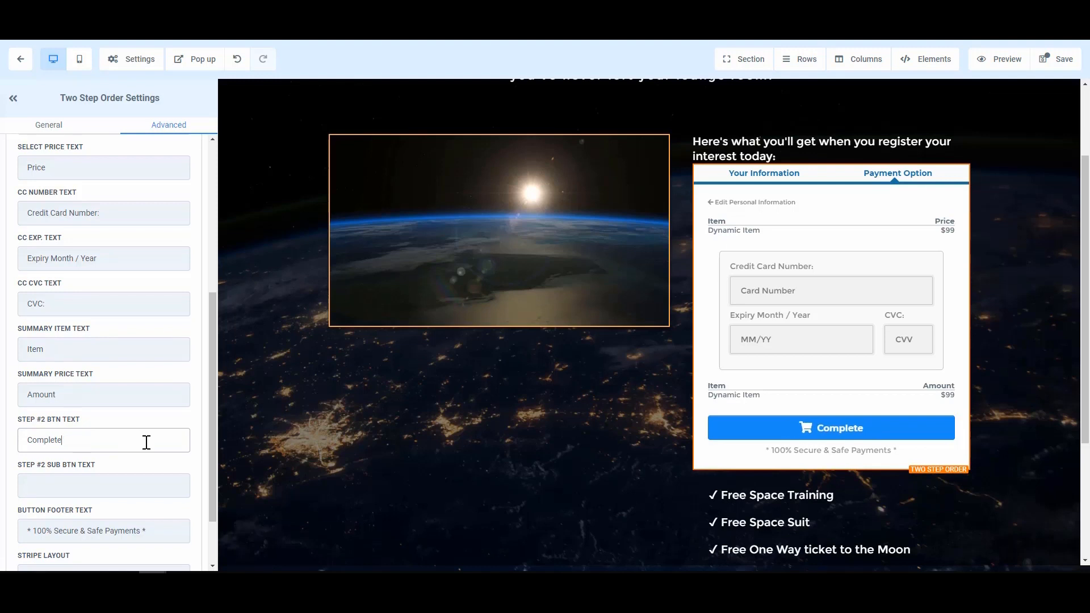
key(ctrl+BackSpace)
text(Submti)
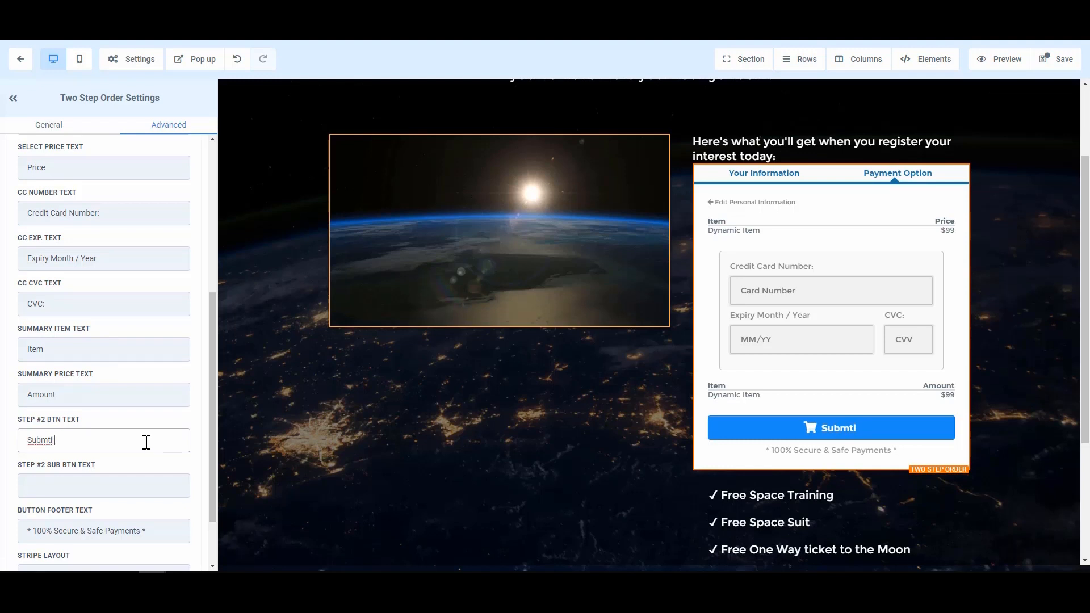
key(BackSpace)
key(BackSpace)
key(BackSpace)
key(BackSpace)
key(BackSpace)
key(BackSpace)
key(BackSpace)
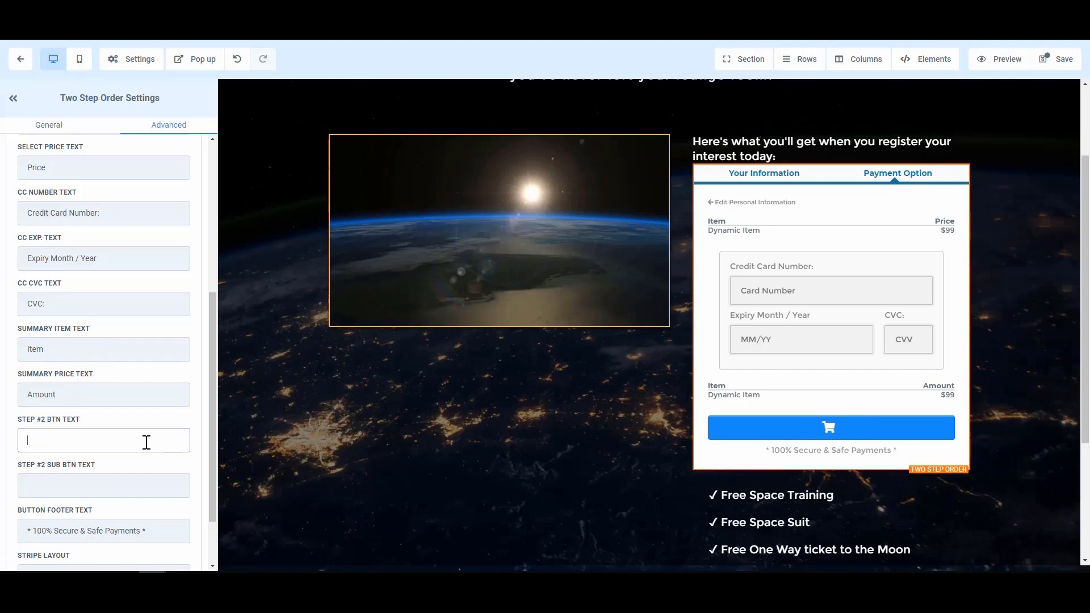
text(com)
key(BackSpace)
key(BackSpace)
key(BackSpace)
text(complete )
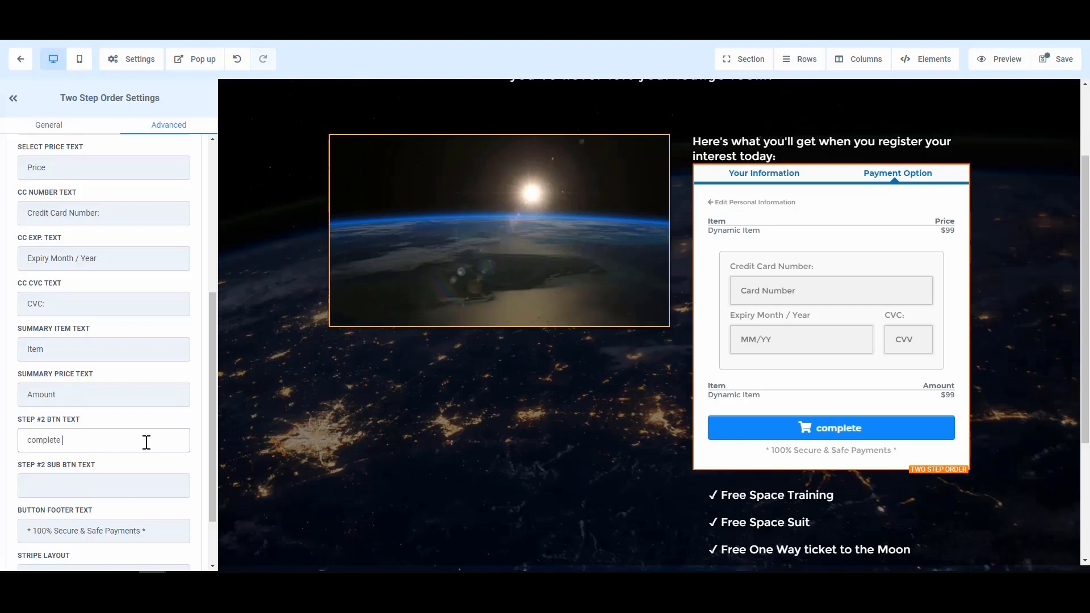
text(Order)
key(Home)
key(Delete)
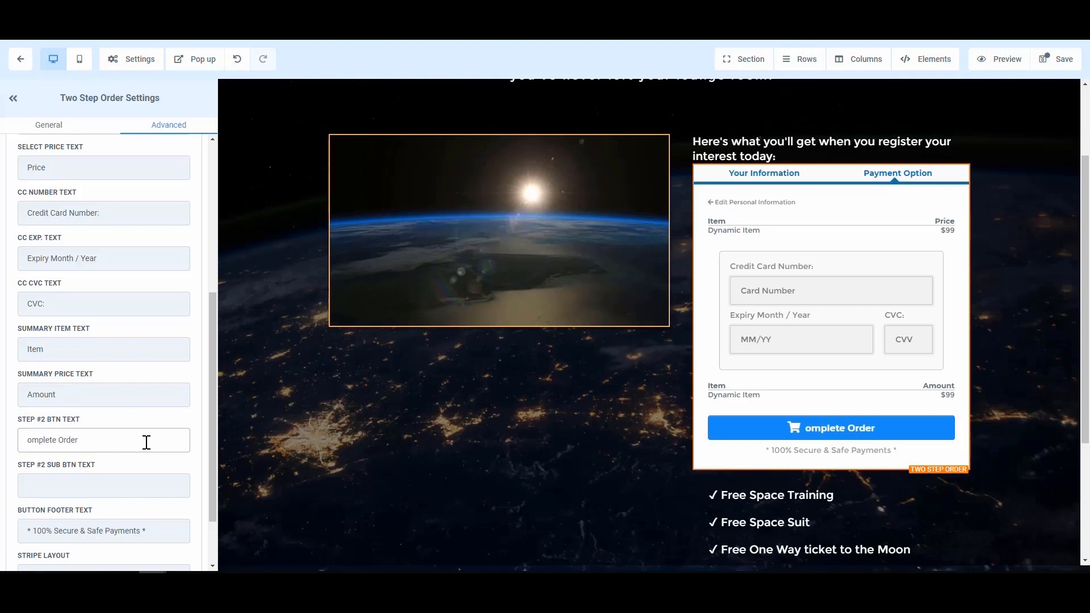
text(C)
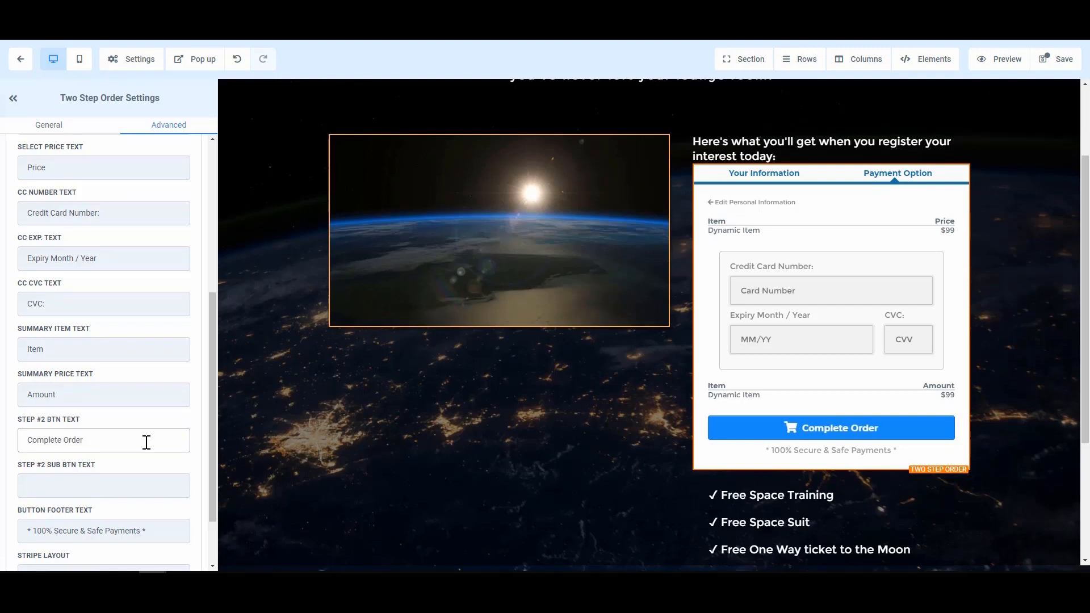
click(144, 486)
scroll(144, 486, down, 1)
scroll(144, 486, down, 2)
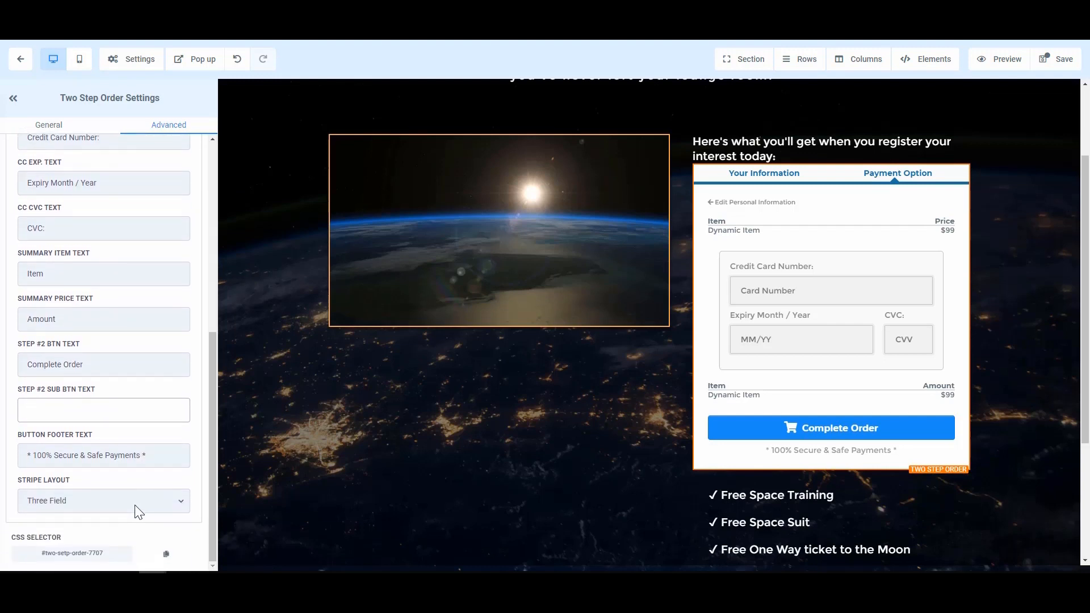
click(136, 502)
click(93, 498)
click(93, 499)
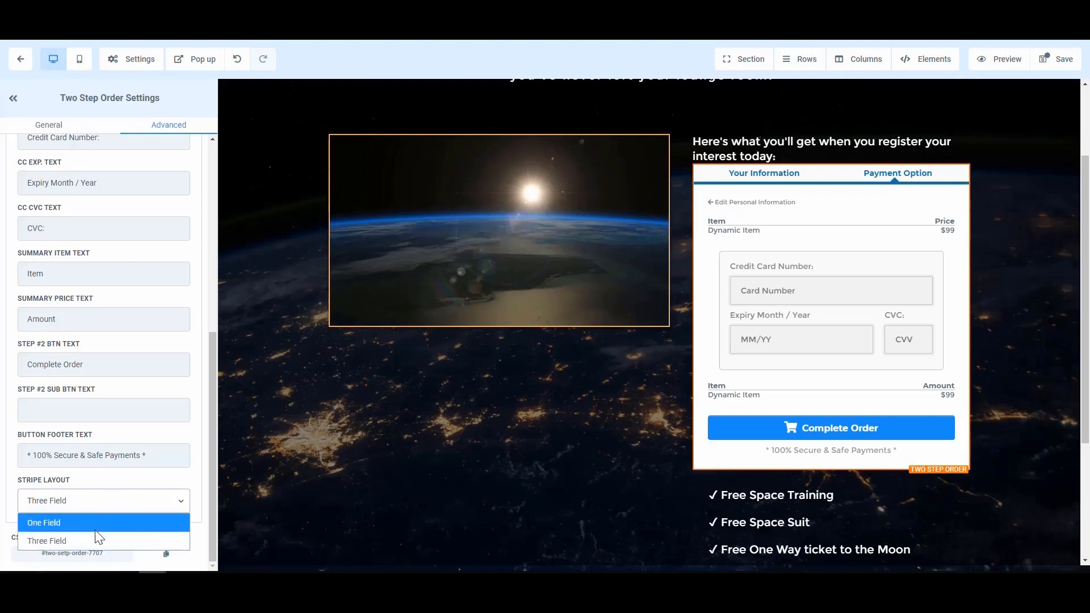
click(94, 523)
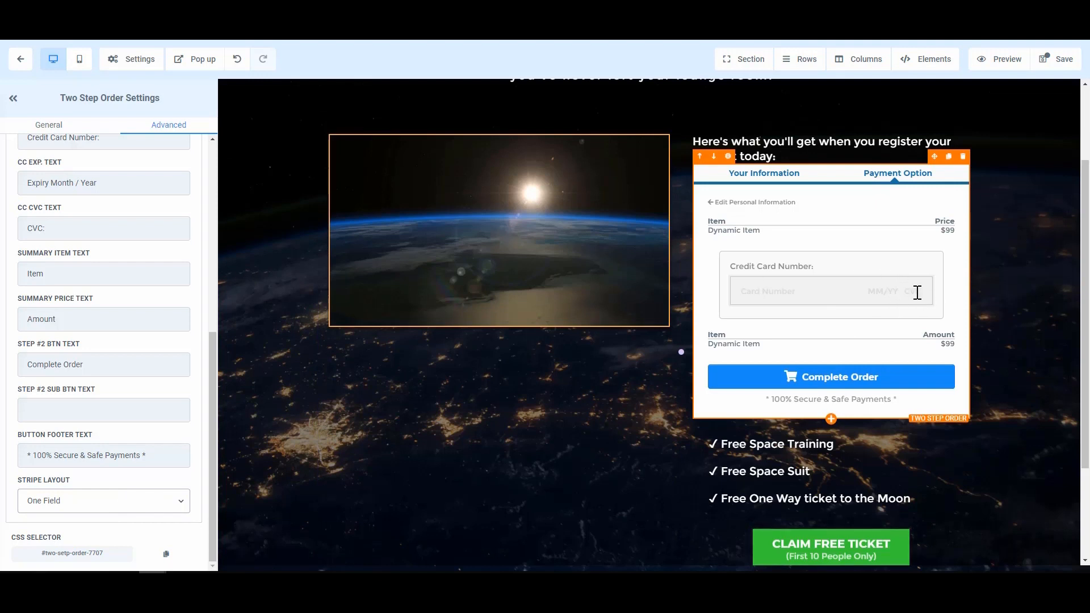
click(83, 500)
click(52, 543)
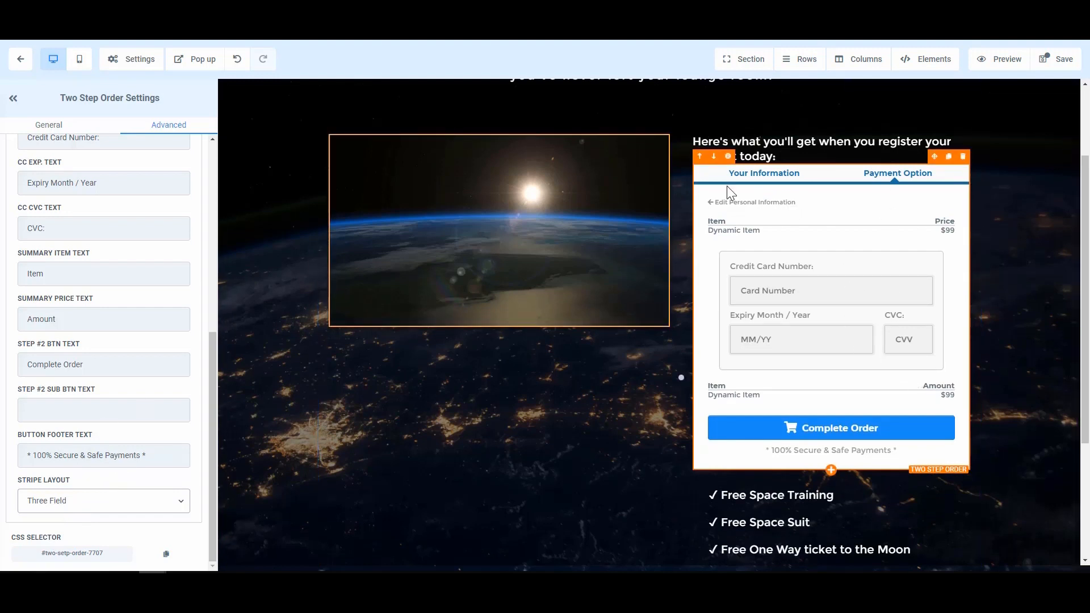
scroll(39, 184, up, 6)
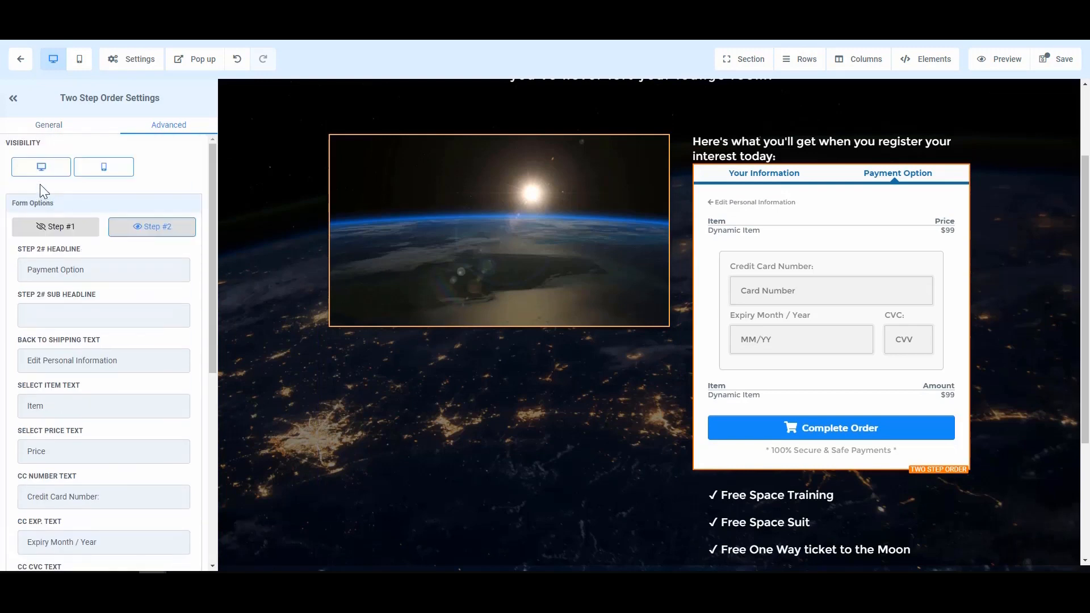
Toggle the form preview between Your Information and Payment Option, ending on Your Information
click(64, 226)
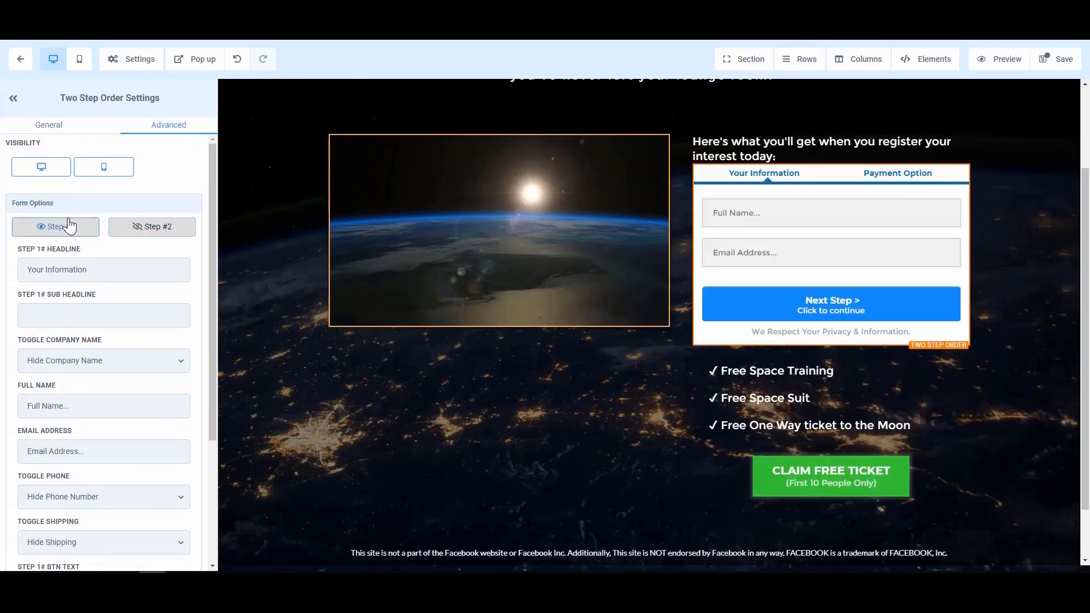
click(157, 230)
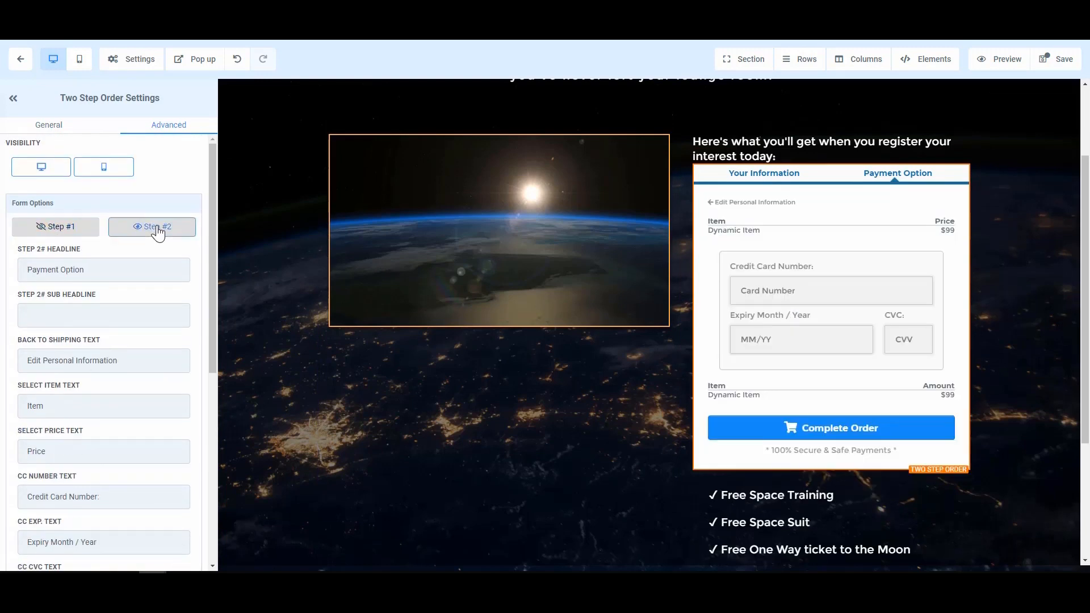
click(53, 230)
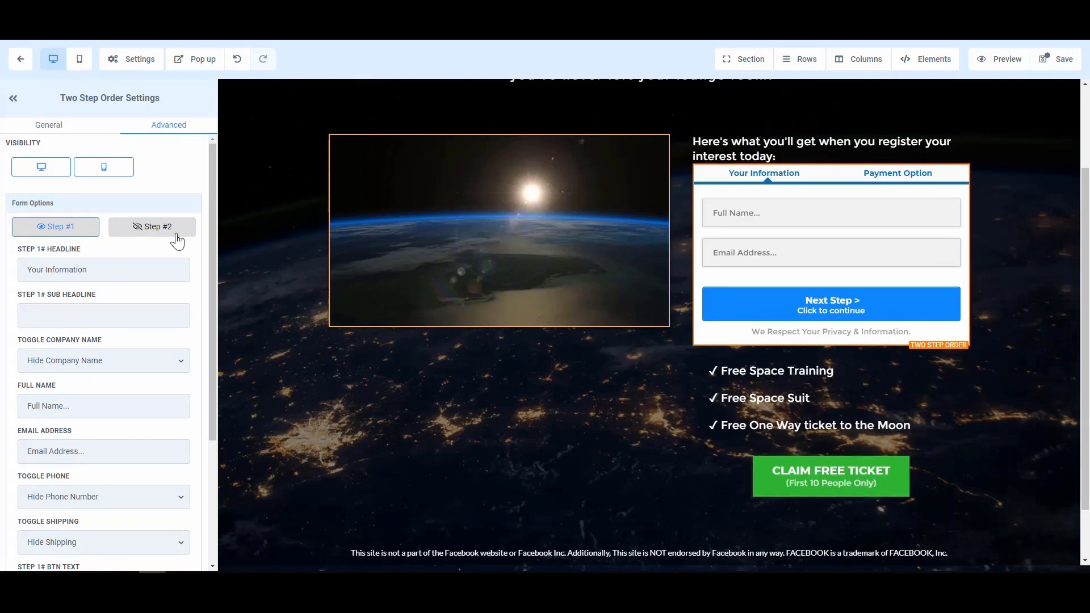
scroll(100, 397, down, 3)
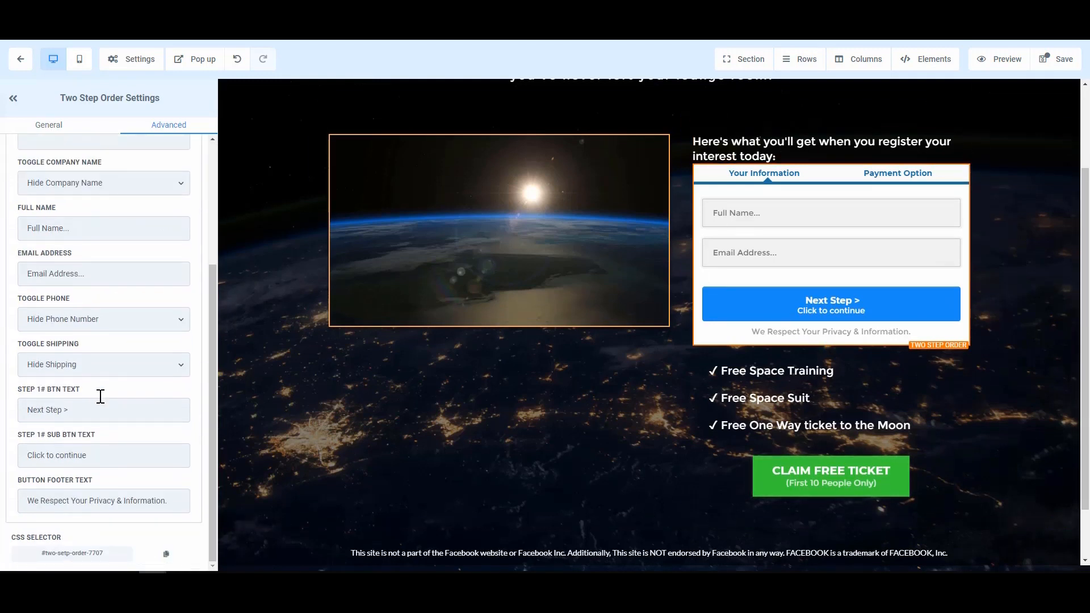
scroll(118, 394, up, 3)
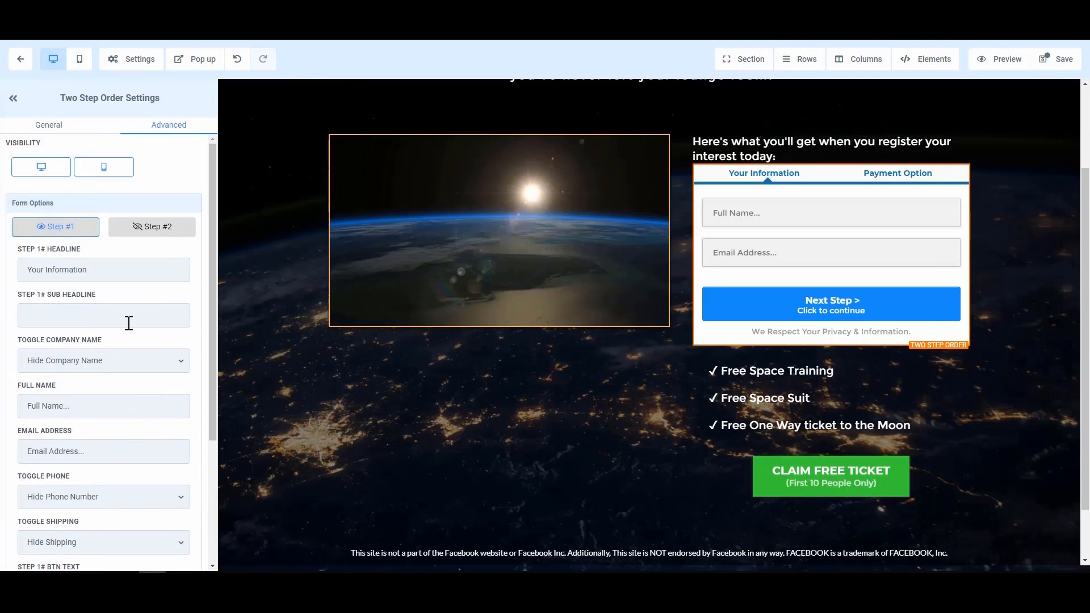
click(141, 230)
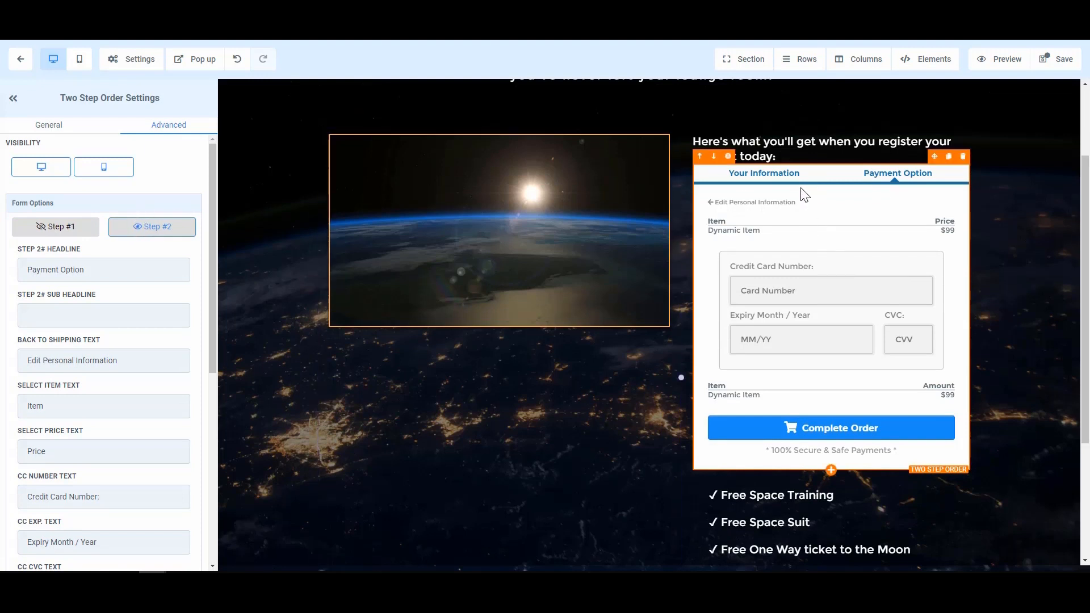
click(52, 230)
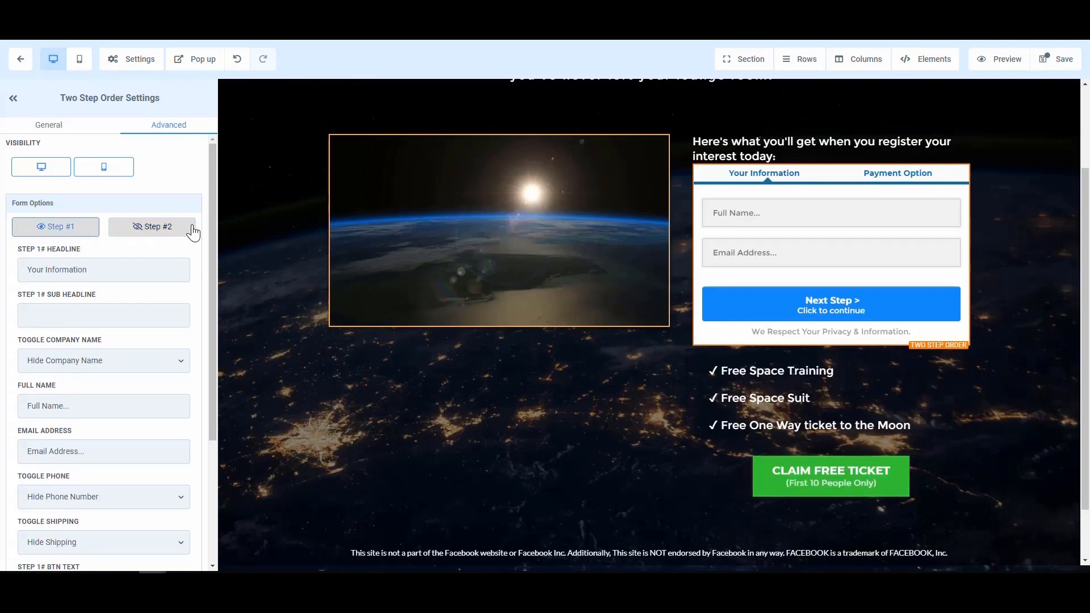
click(192, 230)
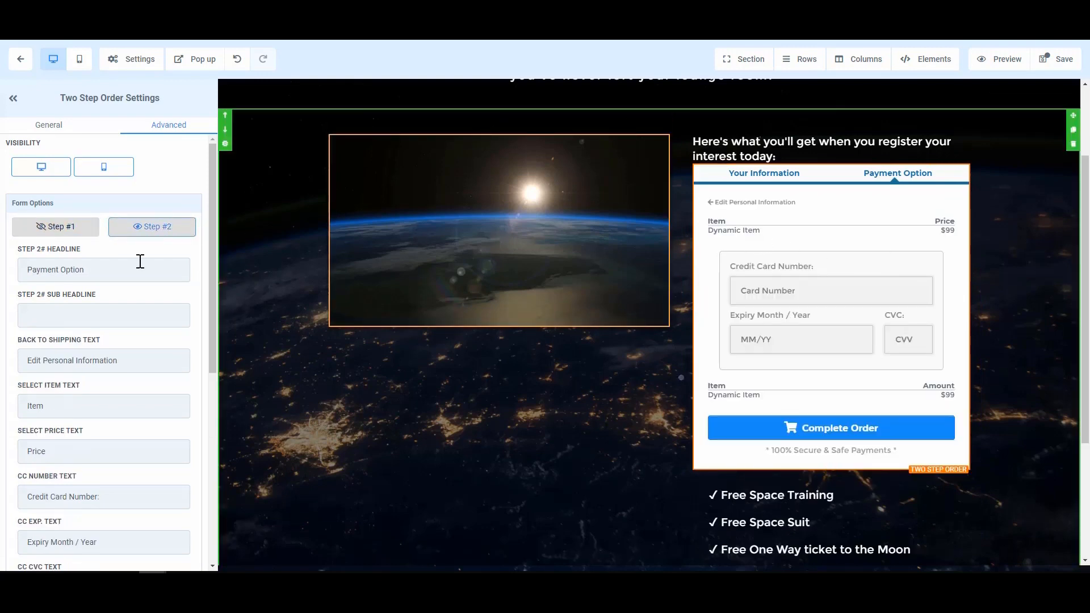
click(59, 234)
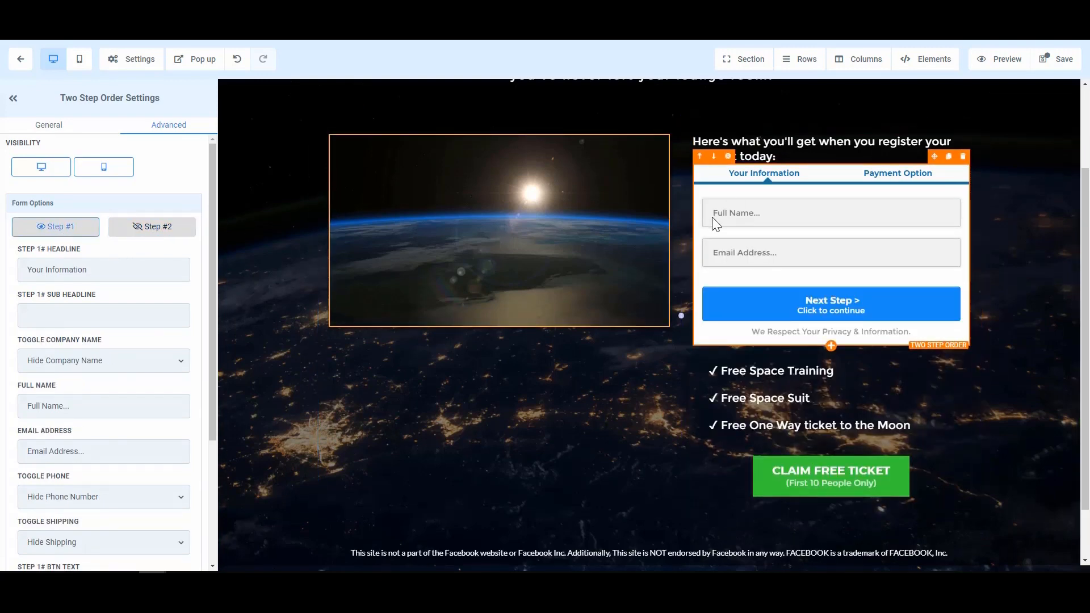
scroll(714, 225, up, 1)
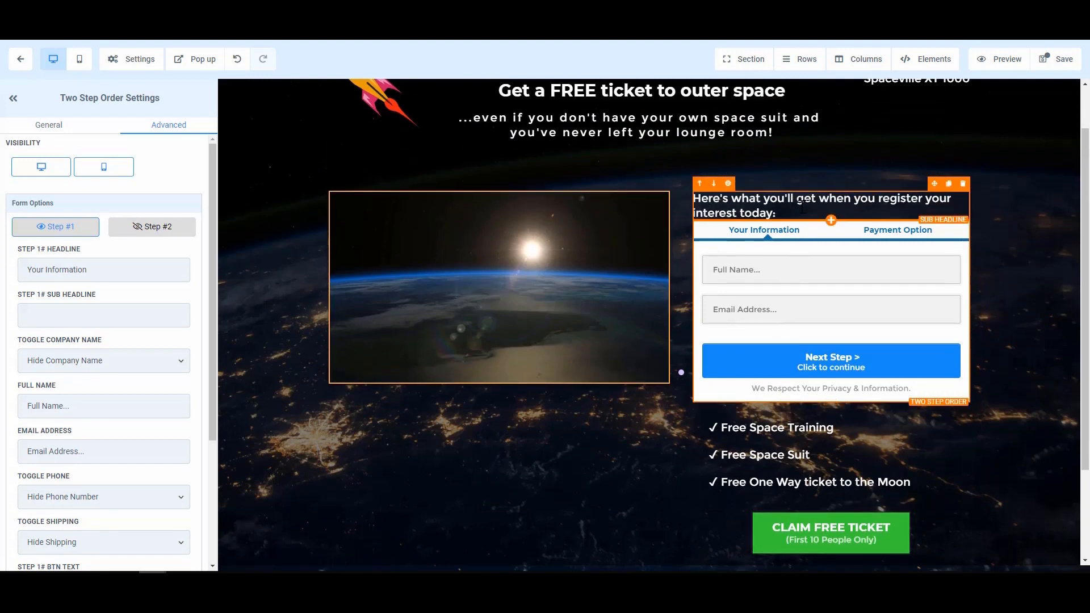
Move the 'register your interest' sub-headline into the left column under the video
click(926, 193)
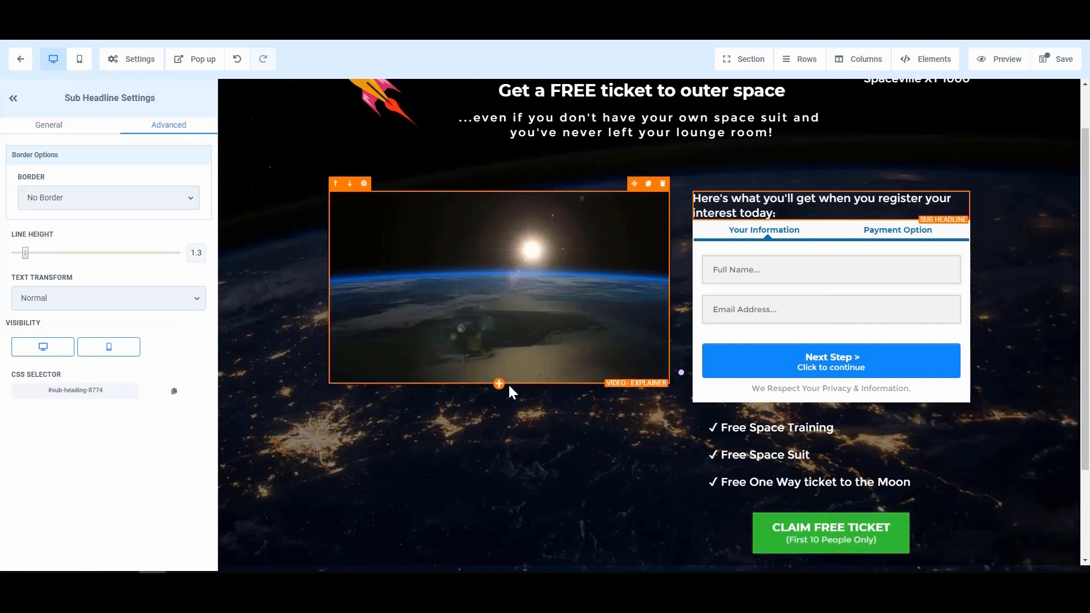
click(506, 432)
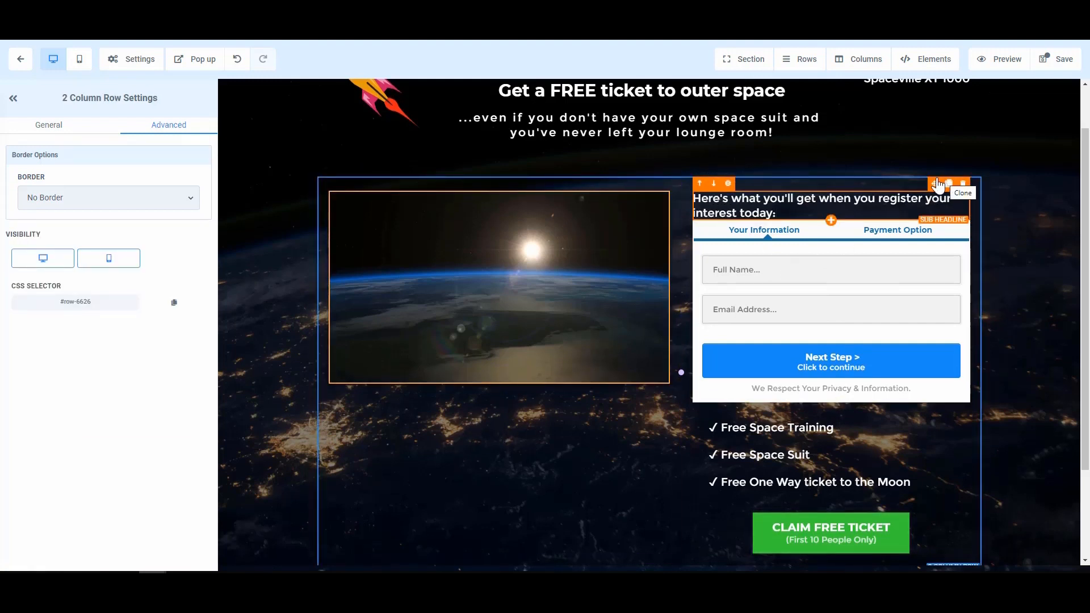
drag(935, 185, 526, 448)
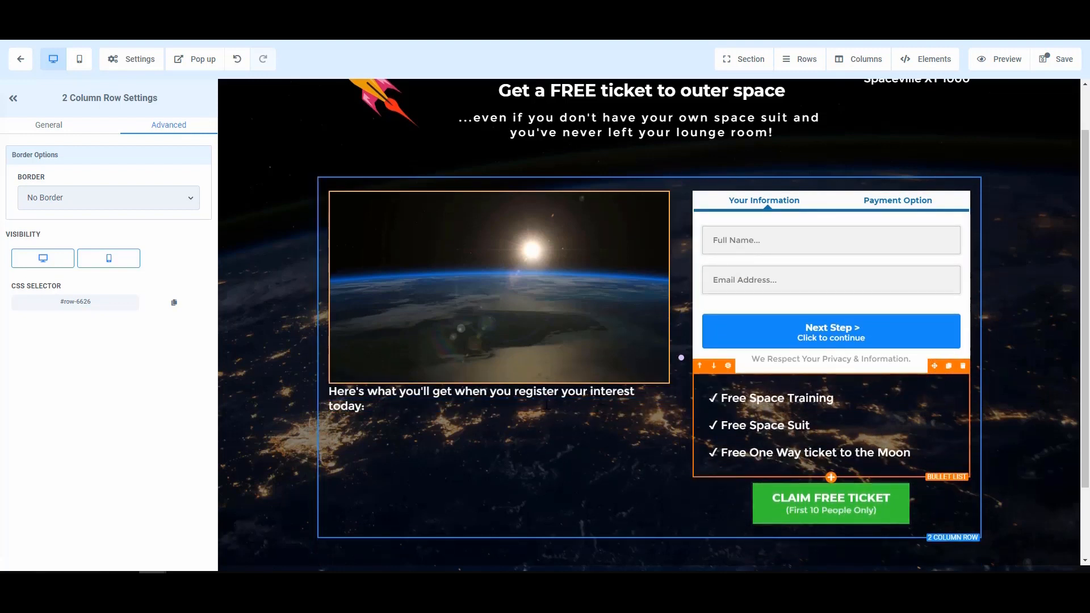
Move the benefits bullet list below it and delete the CLAIM FREE TICKET button
click(907, 368)
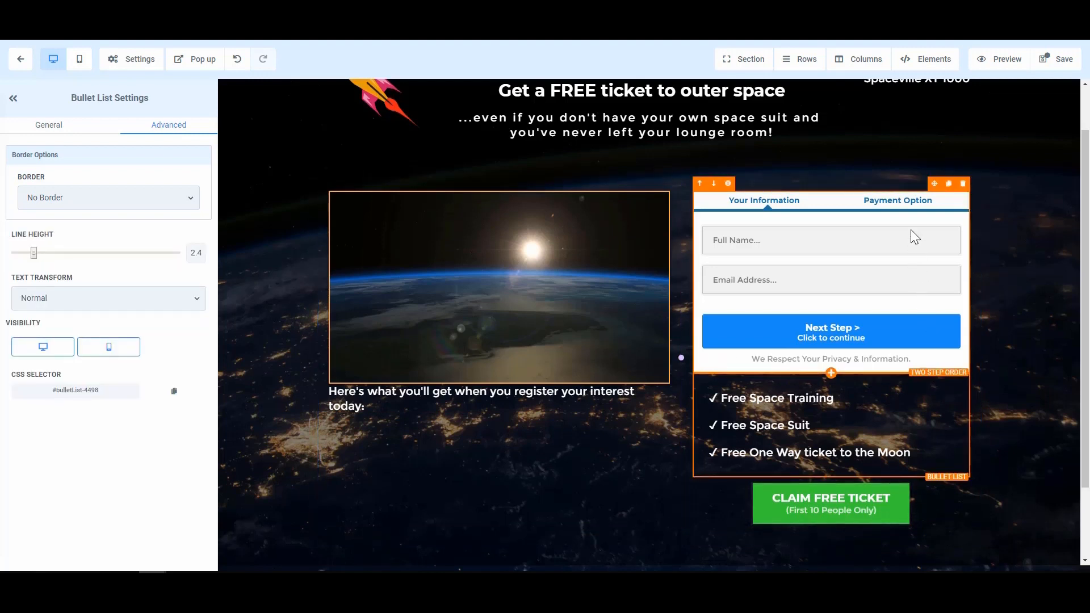
drag(934, 367, 514, 452)
mouse_move(819, 409)
click(962, 372)
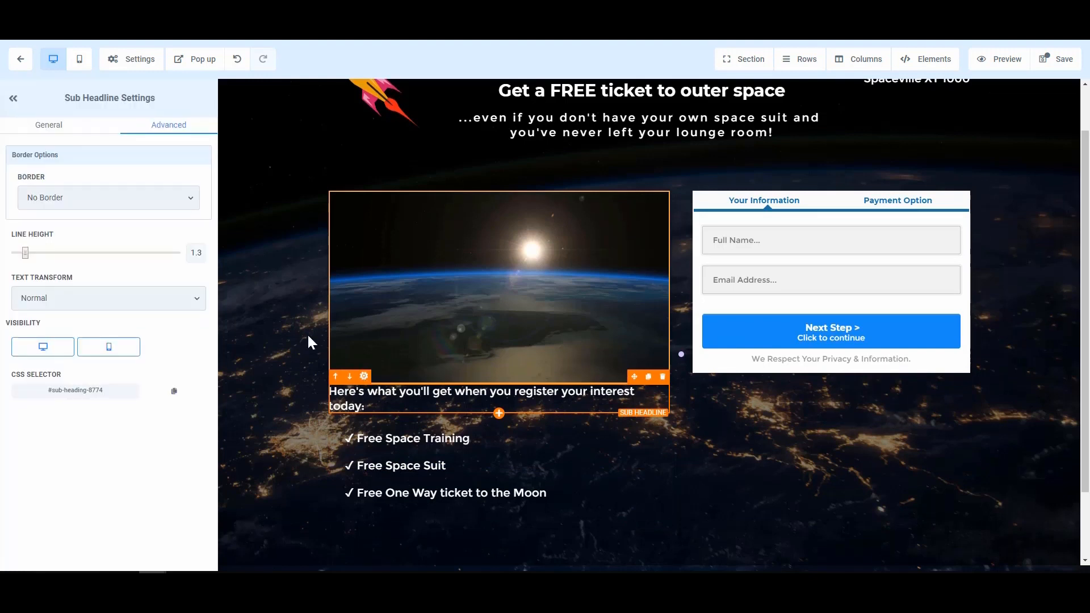
Give the sub headline a top padding of 29 px
click(41, 126)
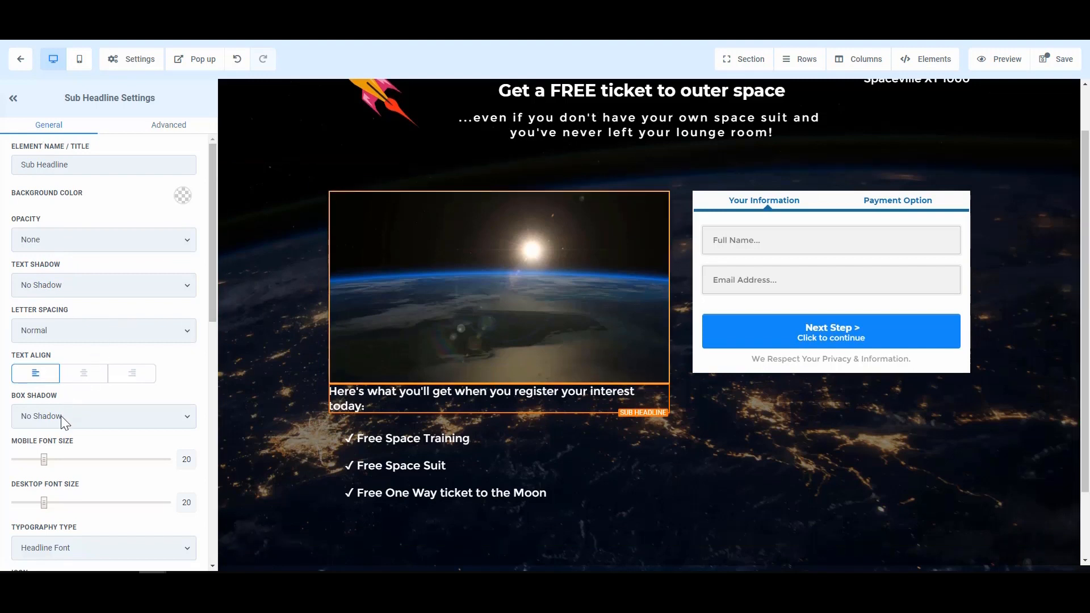
scroll(55, 309, down, 8)
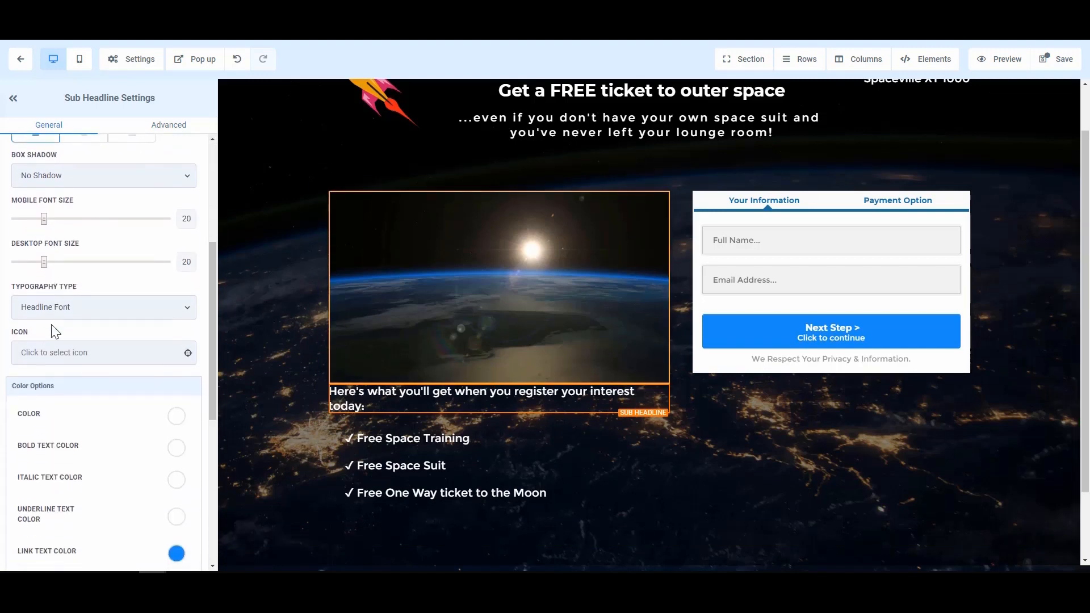
scroll(53, 358, down, 2)
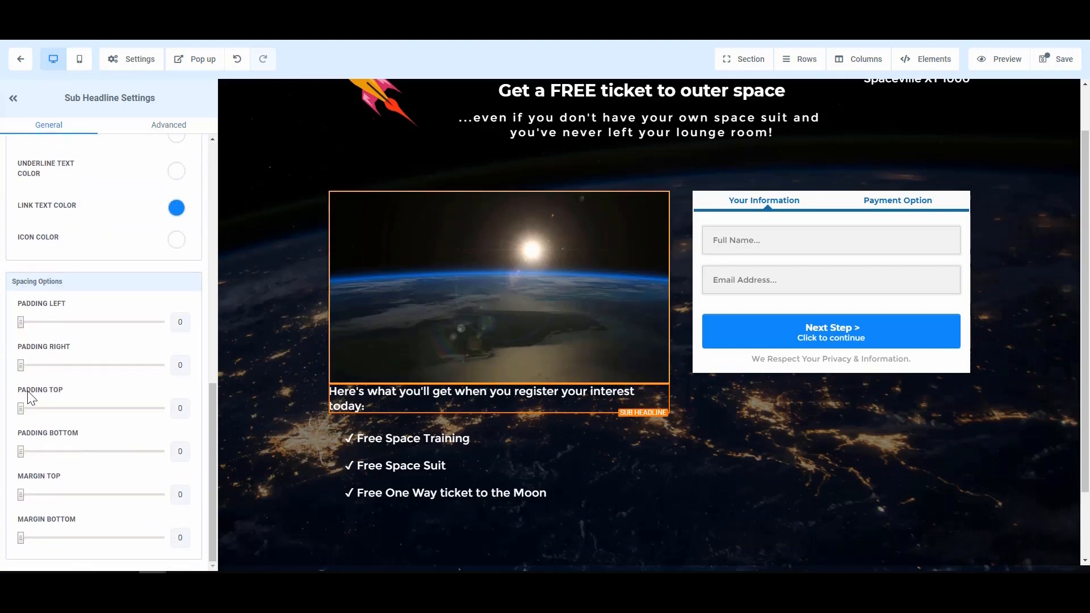
drag(22, 409, 62, 409)
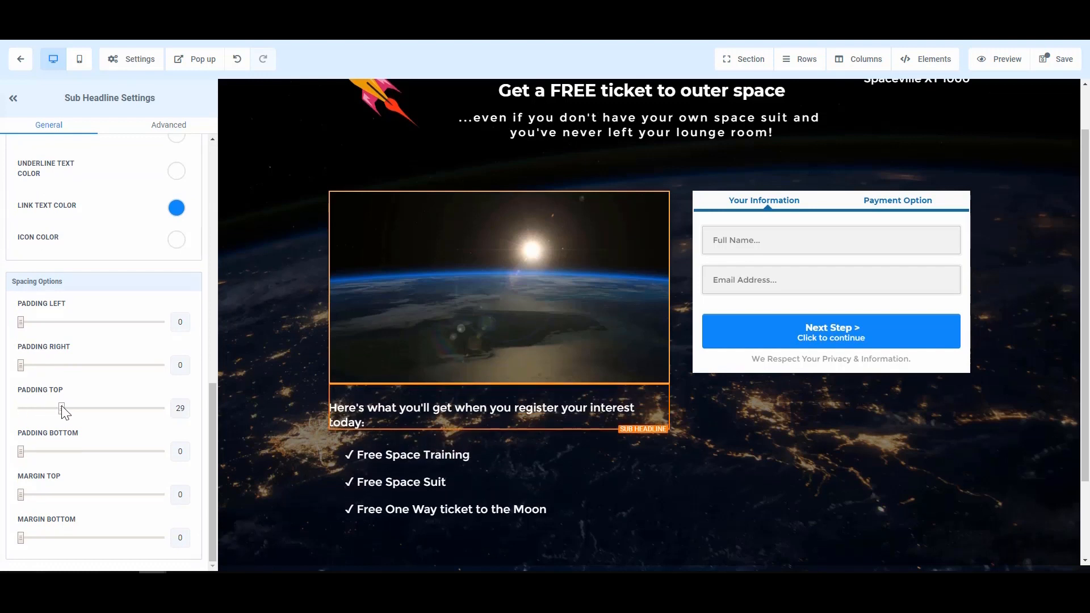
Set the order form's 2nd column top margin to 10 px
click(843, 427)
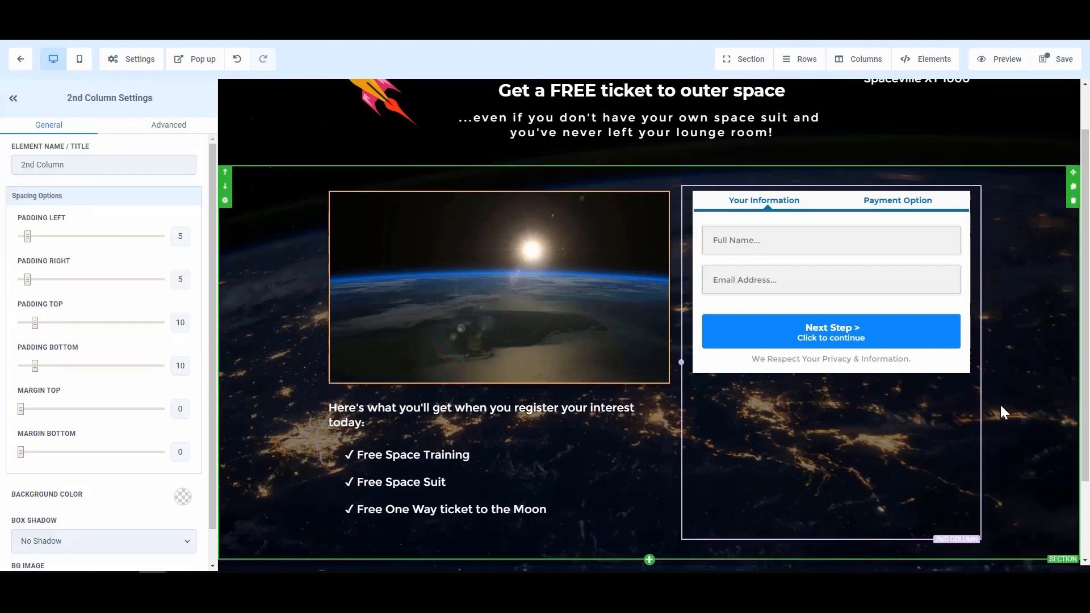
click(938, 205)
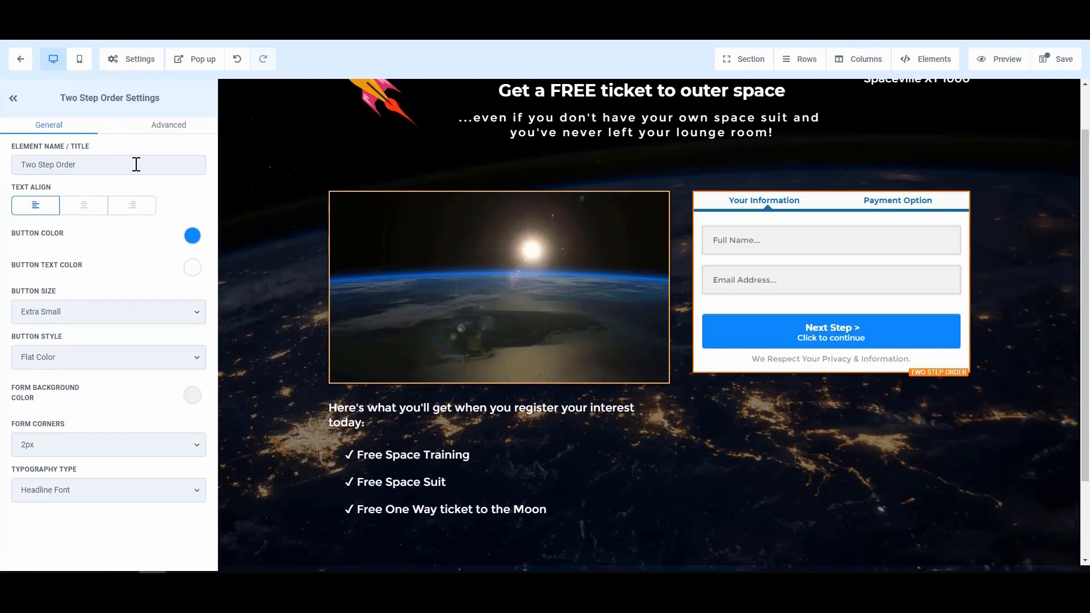
click(170, 134)
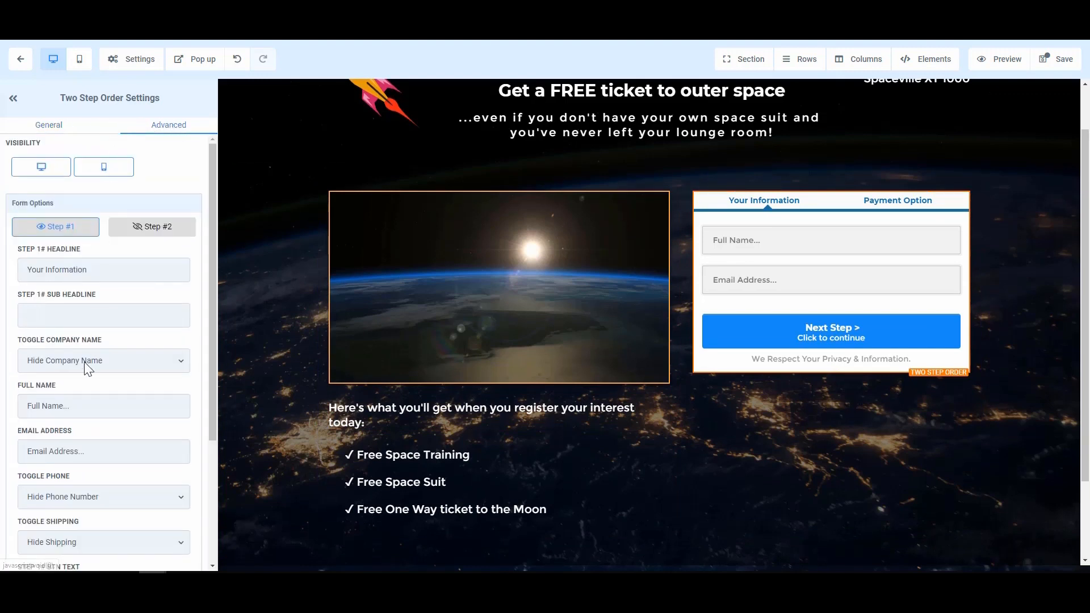
scroll(87, 366, down, 3)
scroll(84, 362, up, 3)
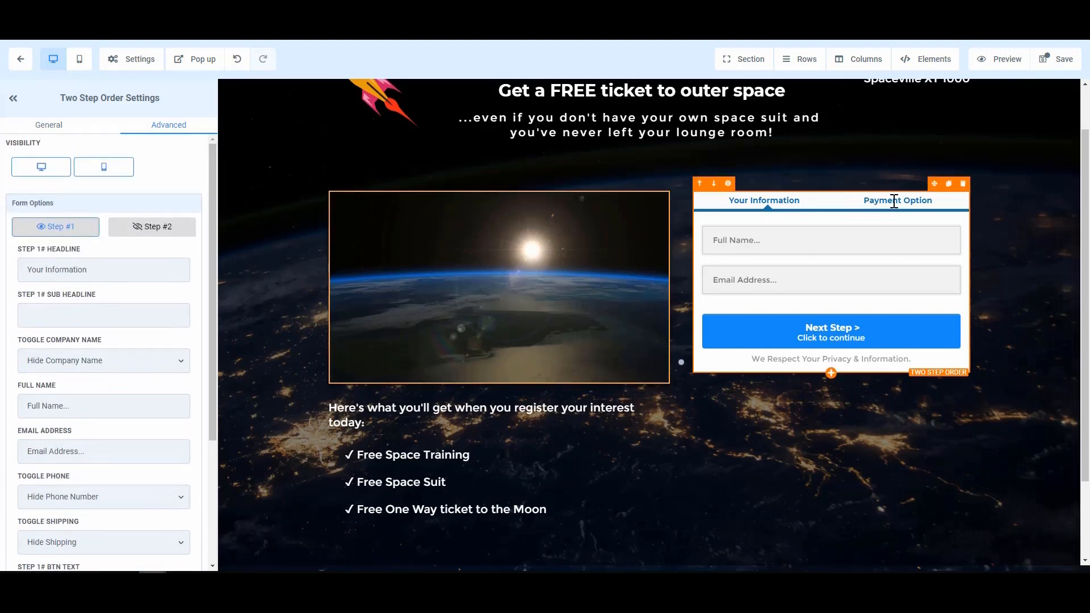
click(974, 203)
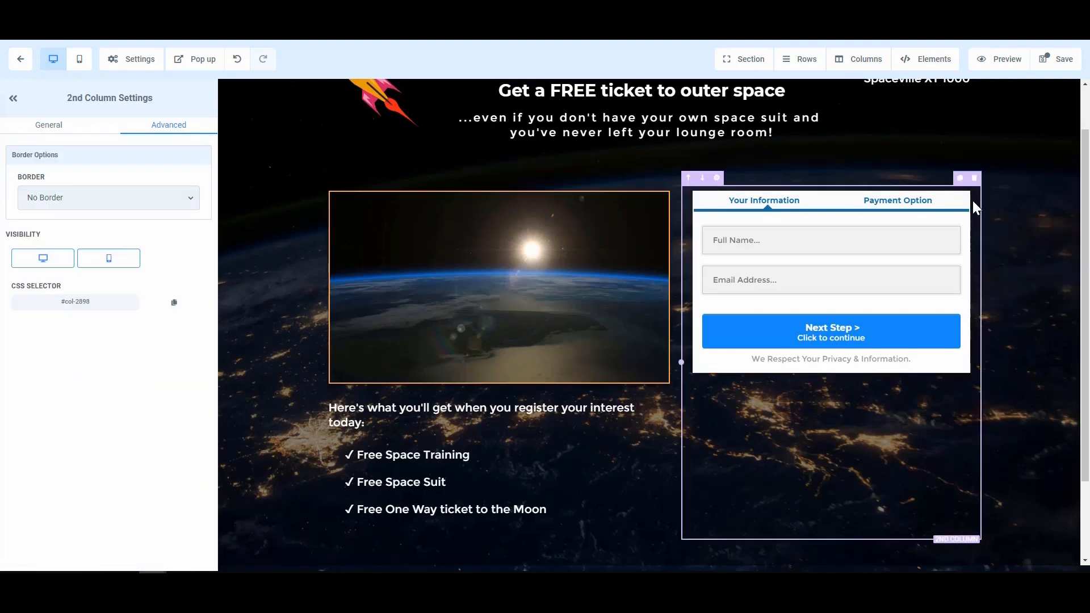
click(41, 126)
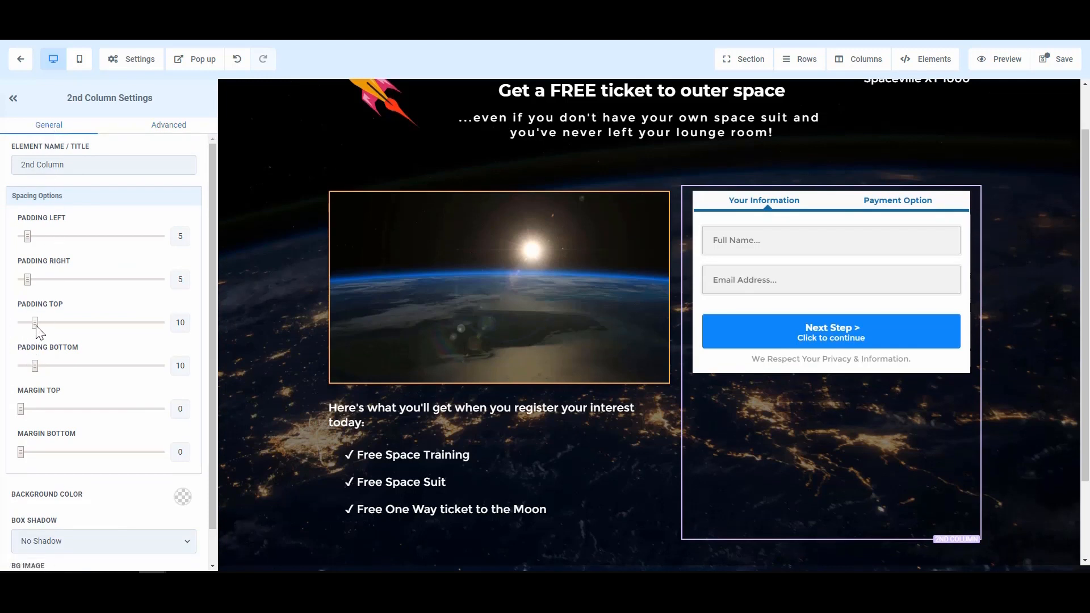
mouse_move(20, 410)
mouse_down()
mouse_move(59, 411)
mouse_move(36, 411)
mouse_up()
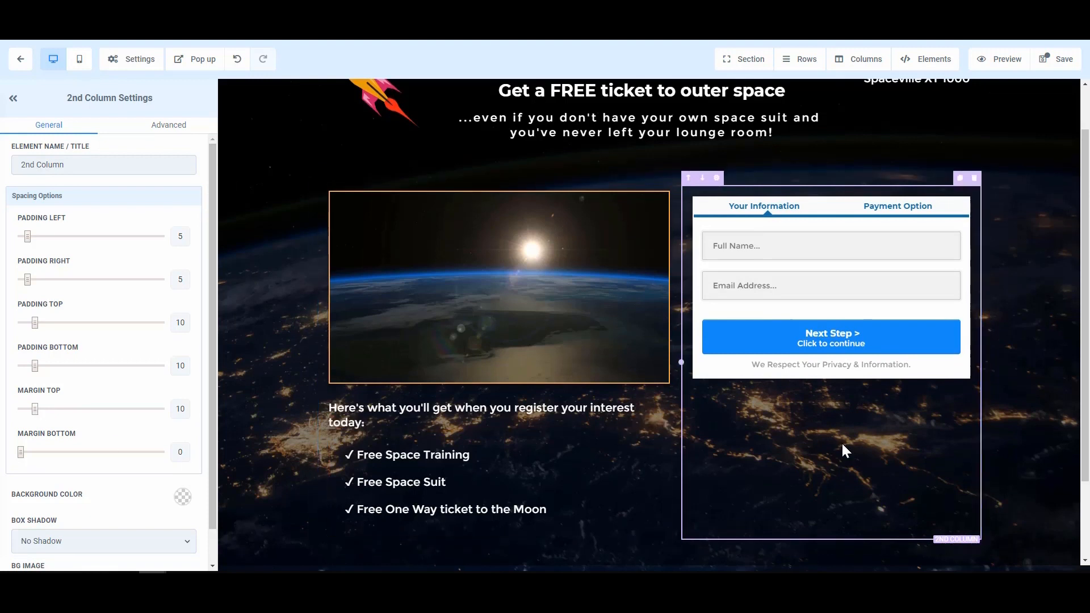
Show the order form's Advanced settings, previewing Payment Option before returning to Your Information
click(898, 274)
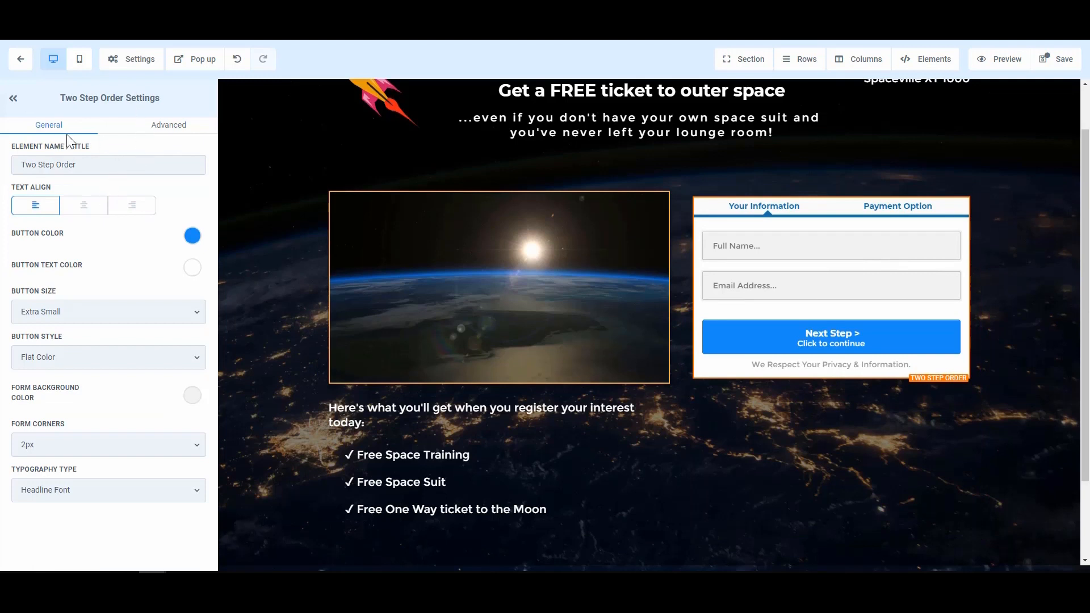
click(162, 130)
click(145, 228)
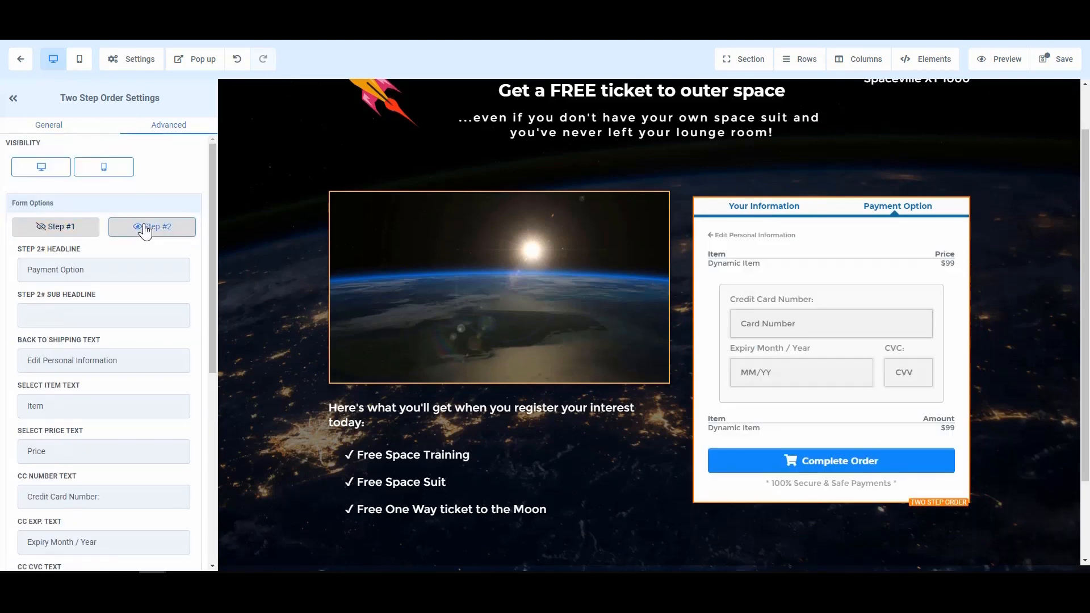
click(69, 232)
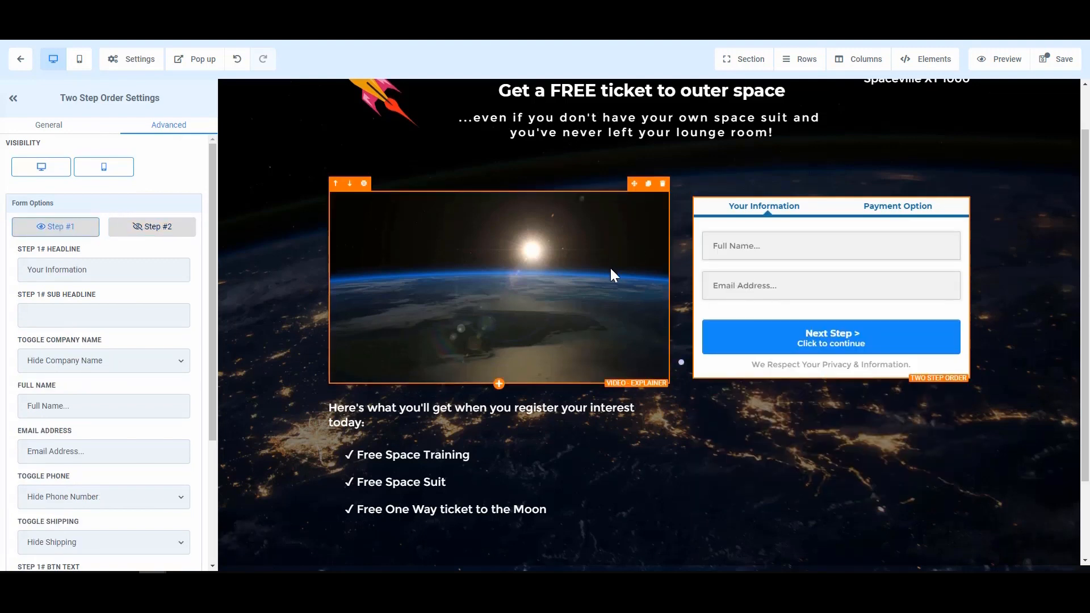
scroll(609, 266, up, 1)
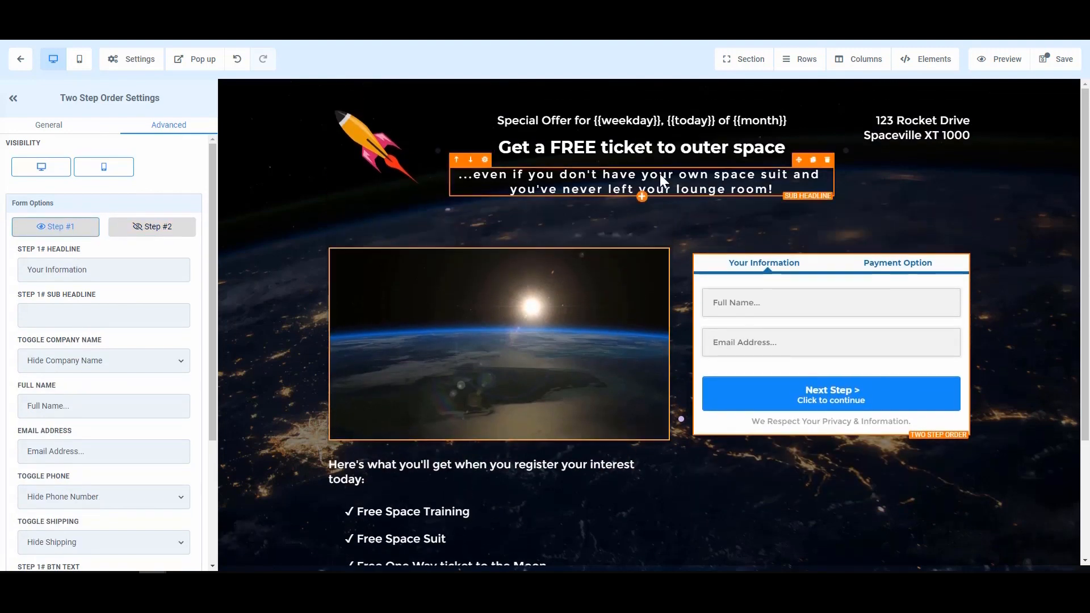
Delete FREE so the headline reads 'Get a ticket to outer space', then save and exit the editor
double_click(579, 147)
key(BackSpace)
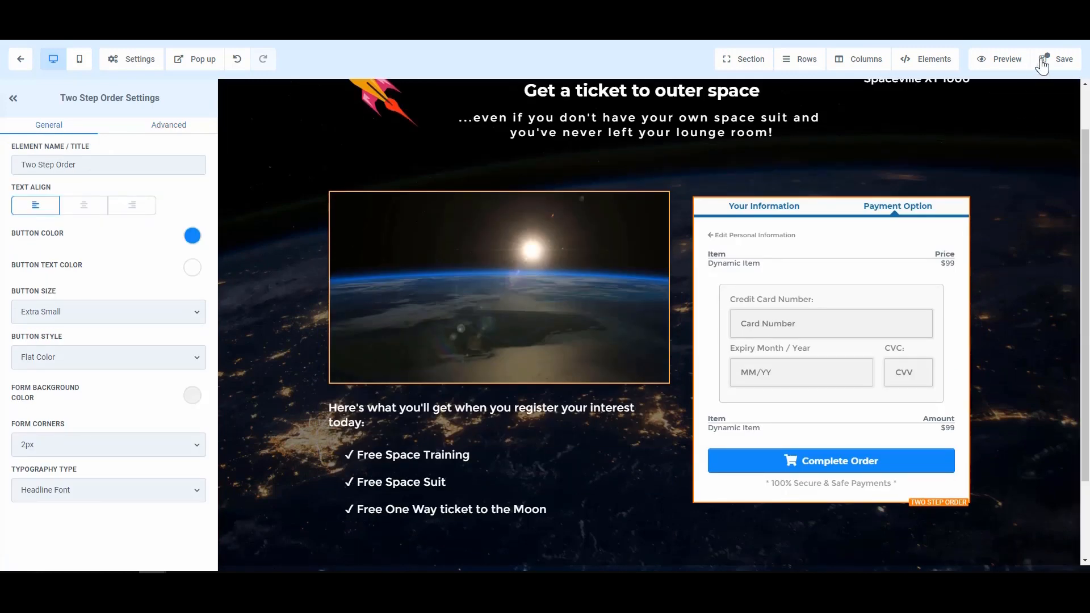
click(1065, 64)
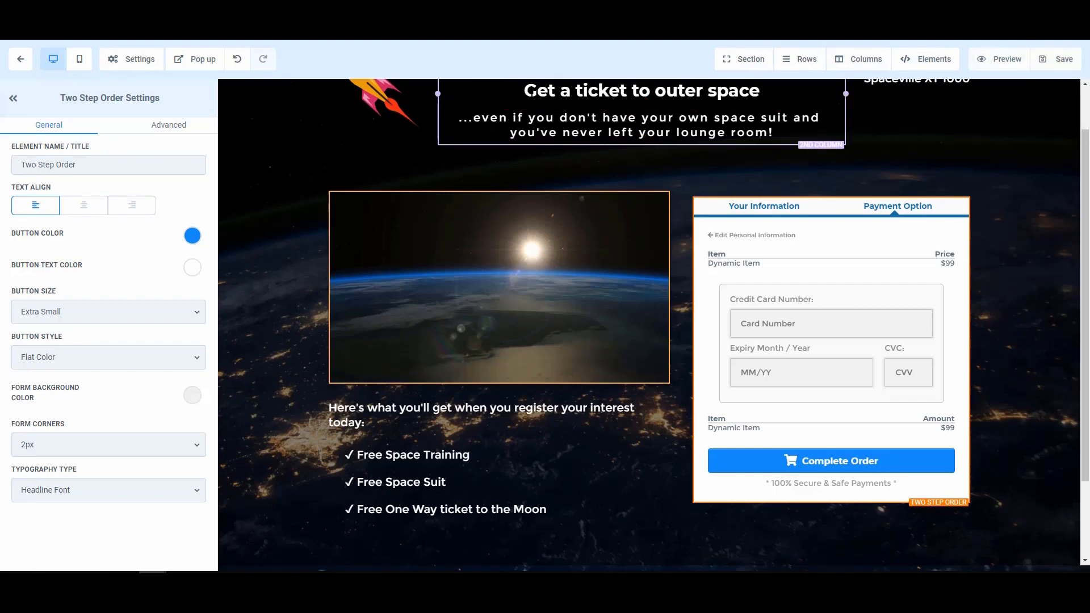
click(14, 62)
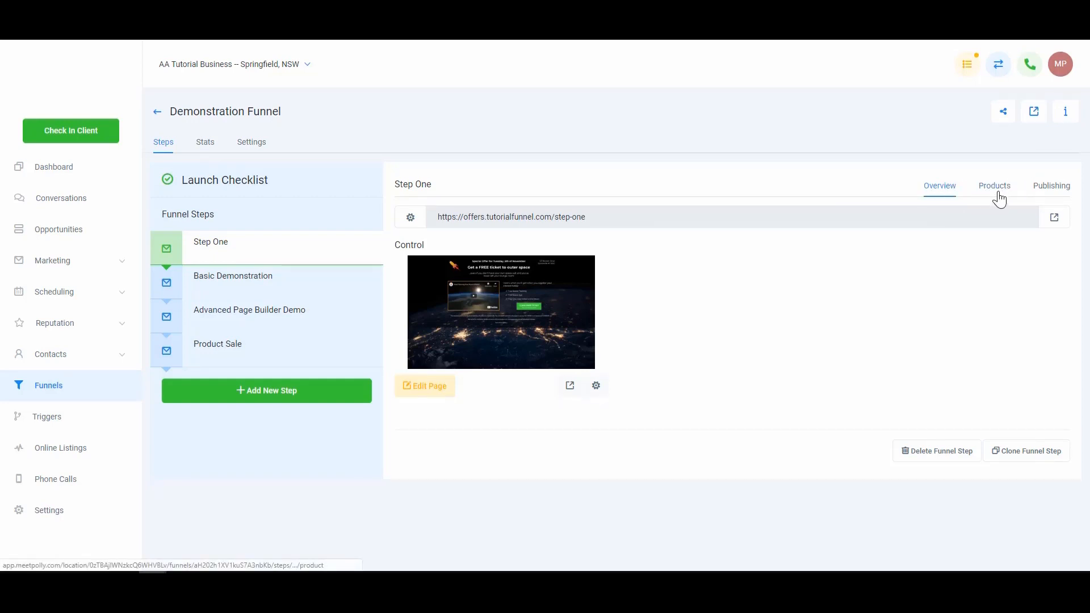
Start a new product in the Product Sale step's Products list
click(281, 363)
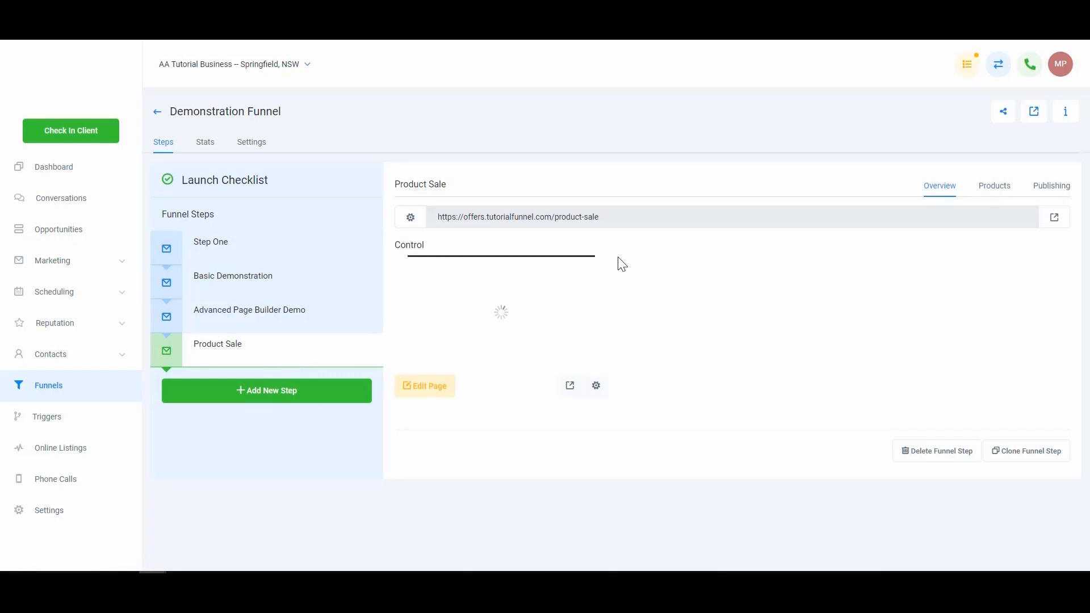
click(991, 190)
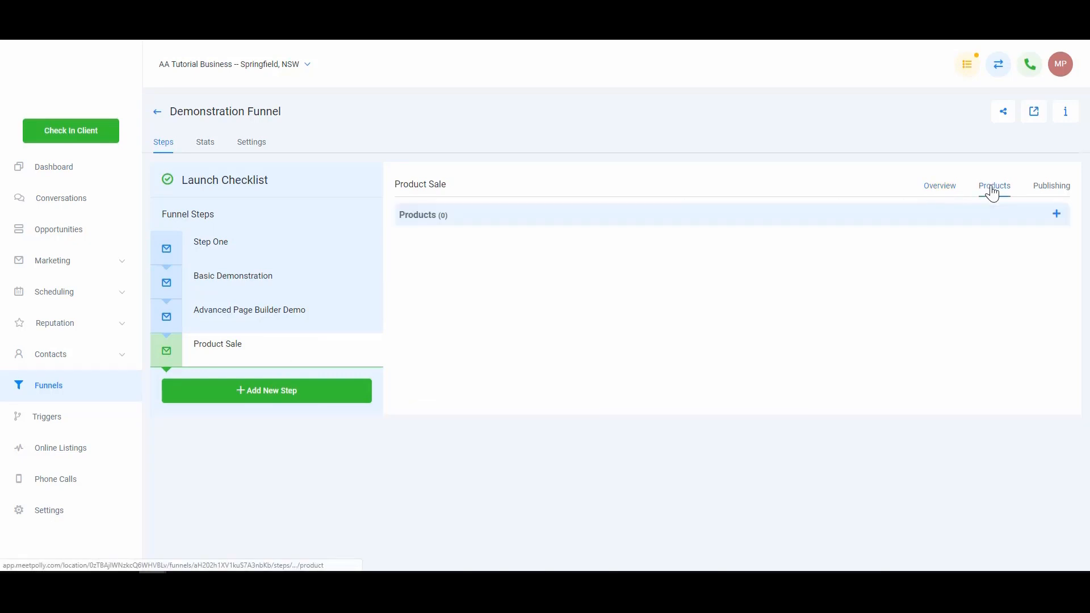
click(1057, 214)
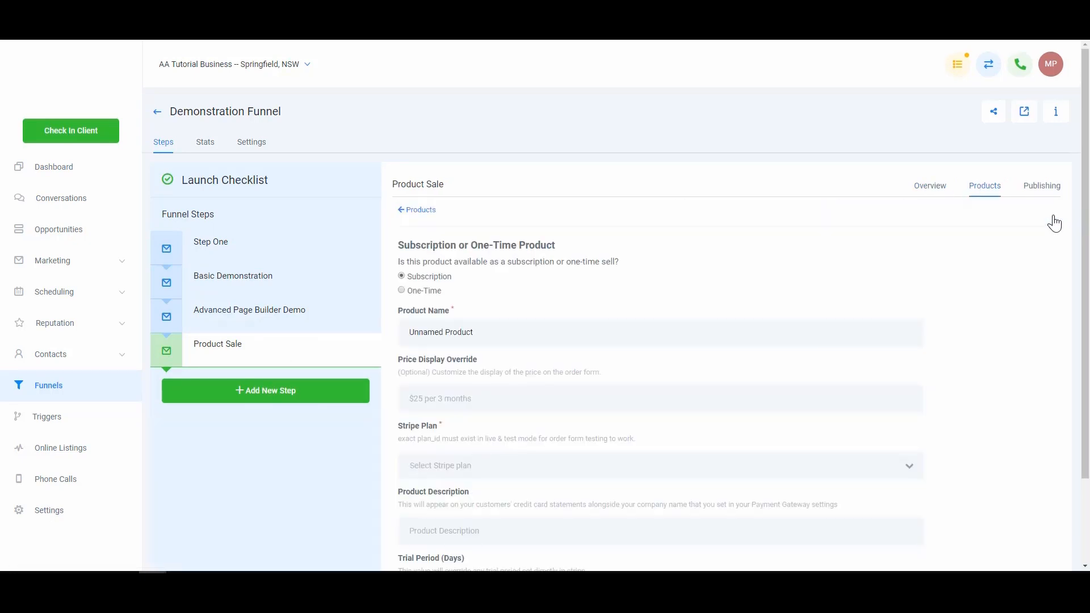
Save a one-time product 'Demo Product' at 2000 USD with description 'Demo Statement Wording'
scroll(508, 315, down, 1)
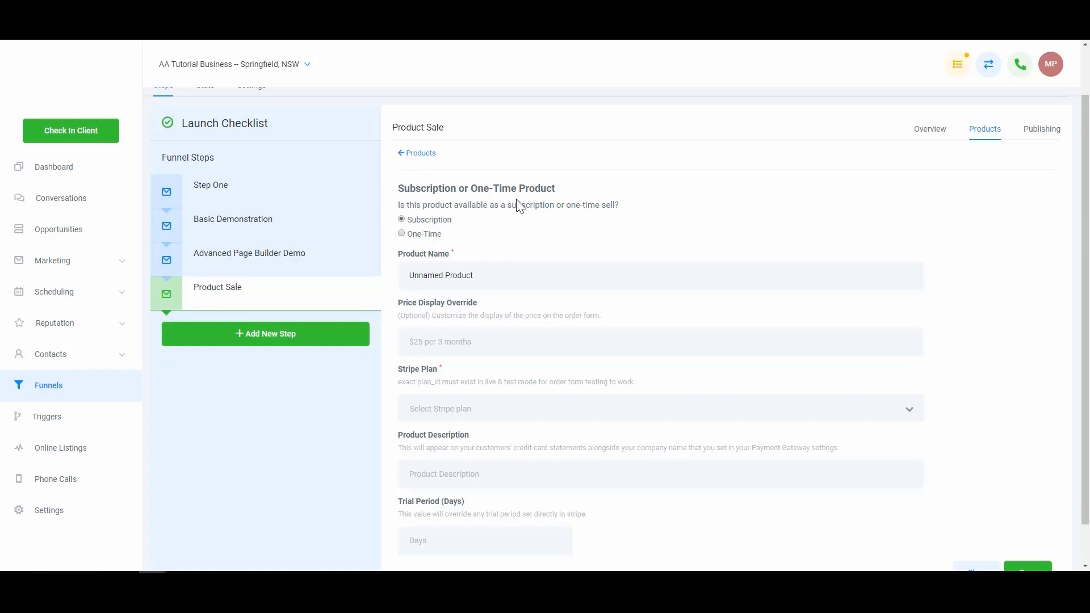
click(403, 234)
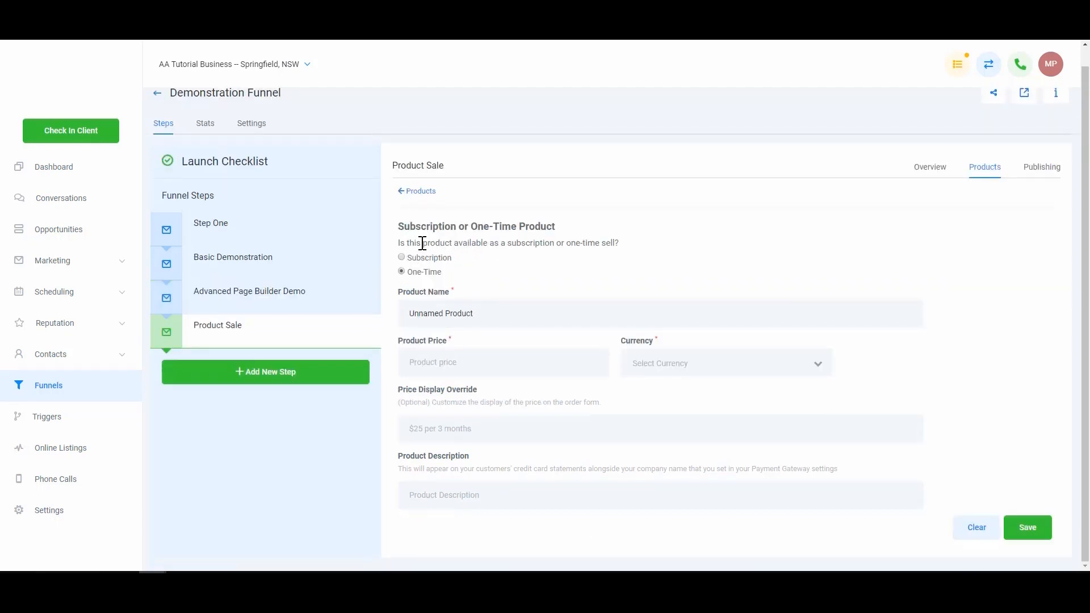
triple_click(479, 314)
text(Demo Product)
click(463, 372)
text(2000)
click(653, 369)
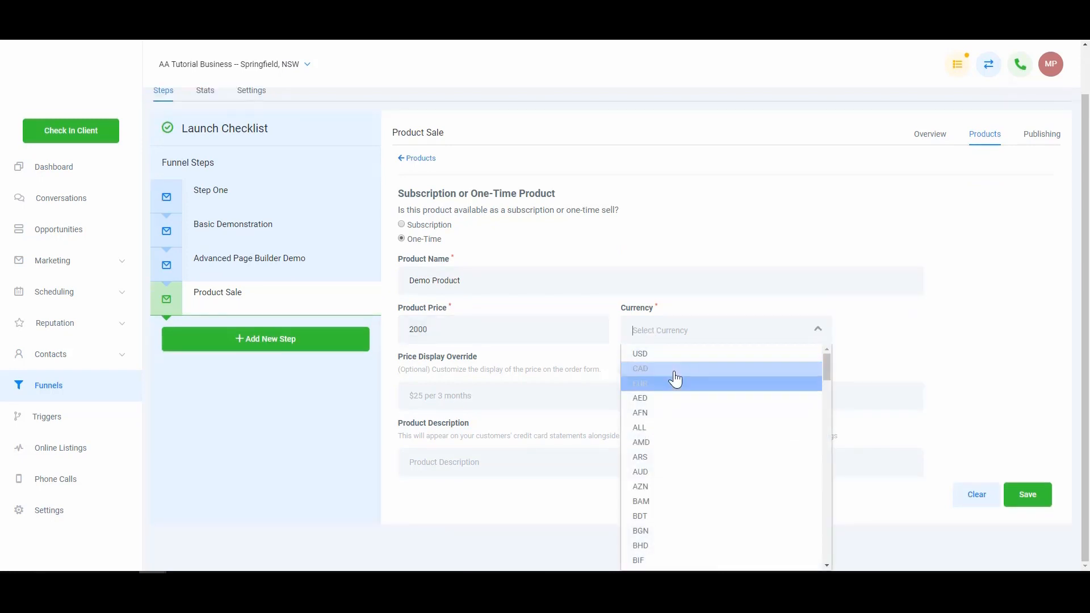
click(680, 354)
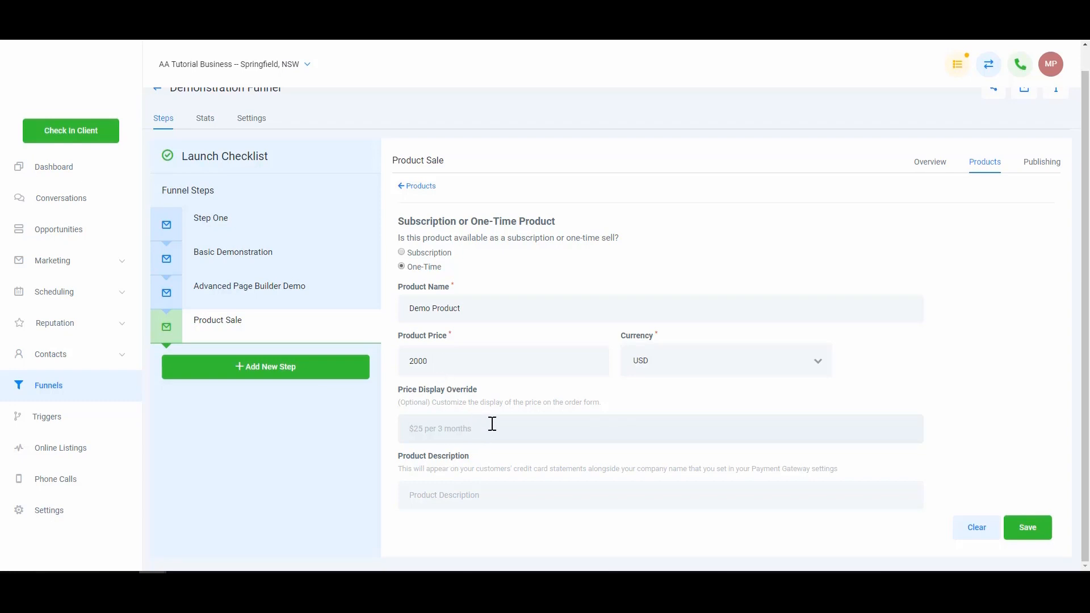
click(504, 497)
text(Demo Statement Wording)
click(1034, 531)
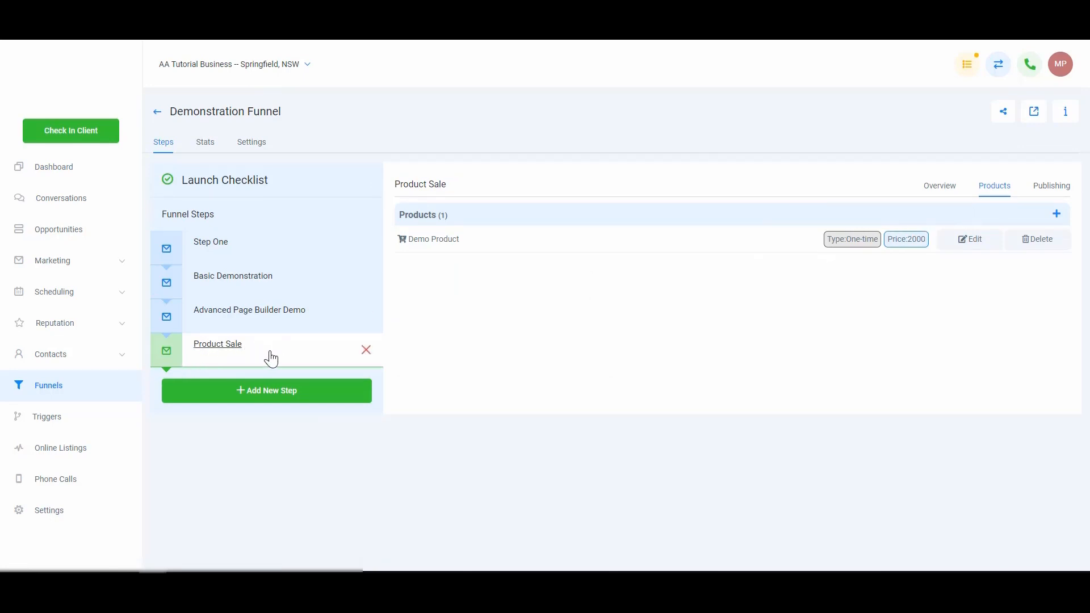
Open the Product Sale step's live page from its Overview in a new tab
click(947, 192)
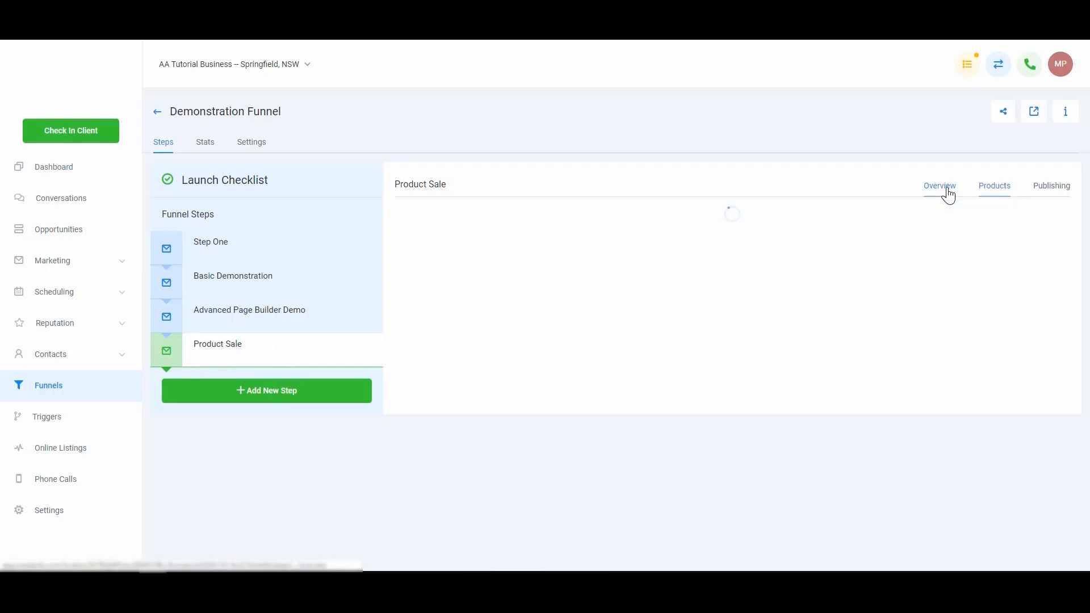
click(1057, 217)
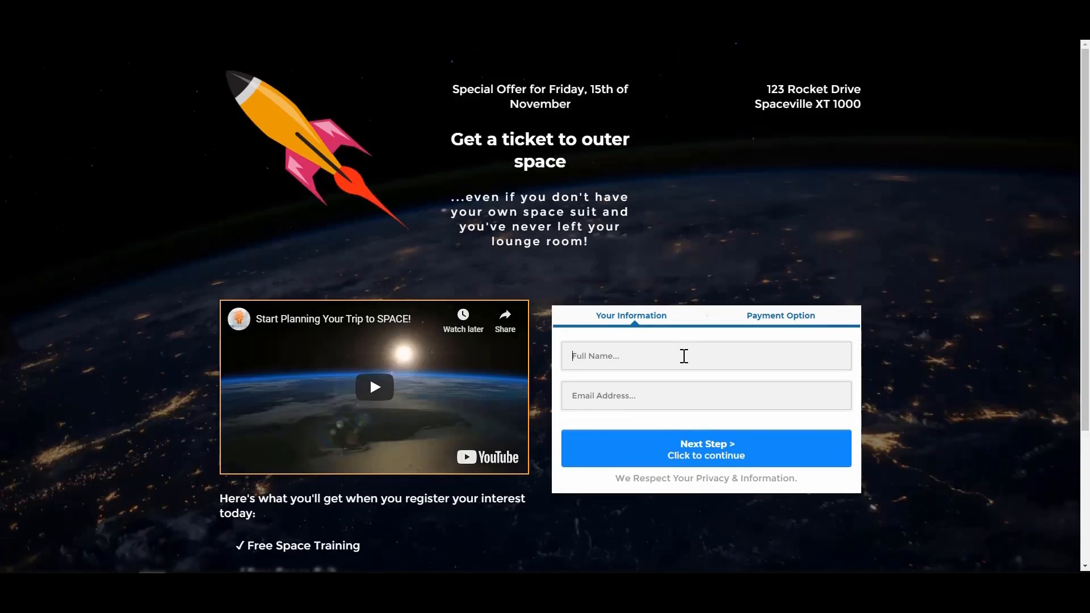
Fill the order form's first step with a test name and email and continue
text(Mel)
key(BackSpace)
key(BackSpace)
key(BackSpace)
text(t)
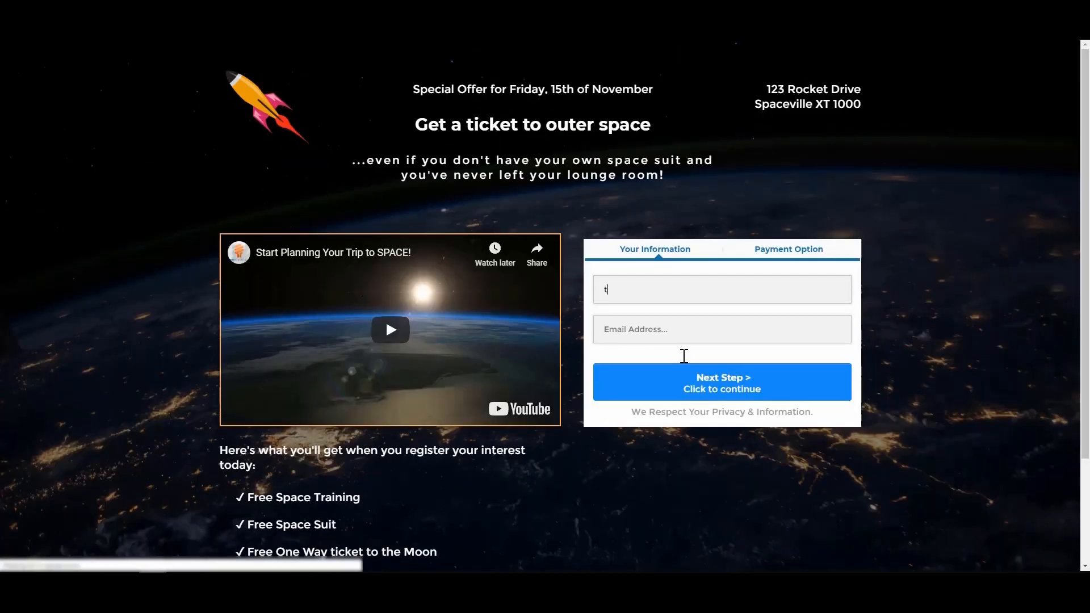
key(BackSpace)
text(Matt Test)
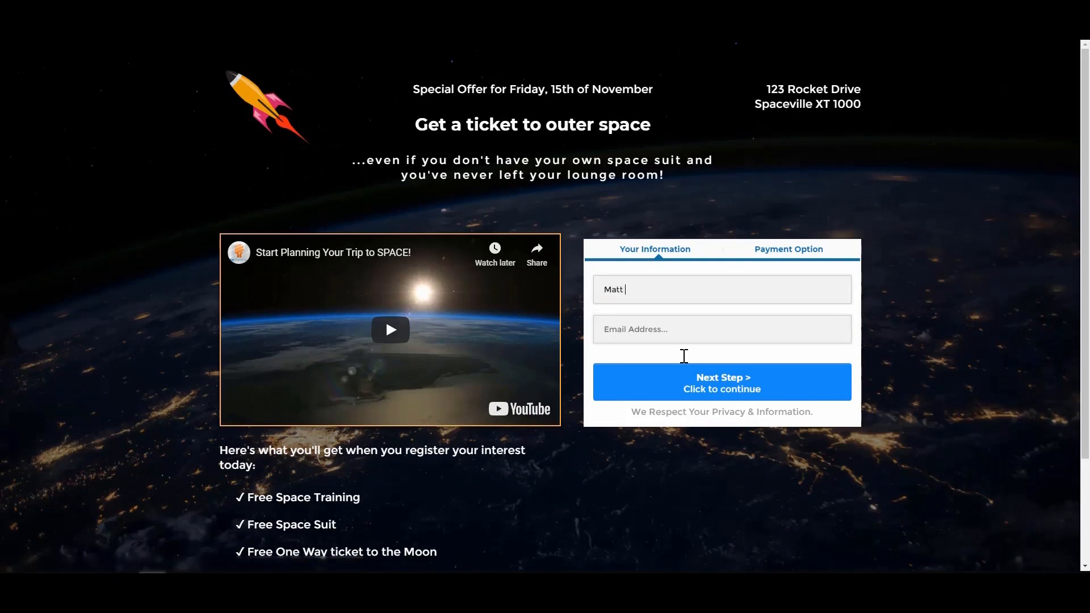
text(ing)
key(Tab)
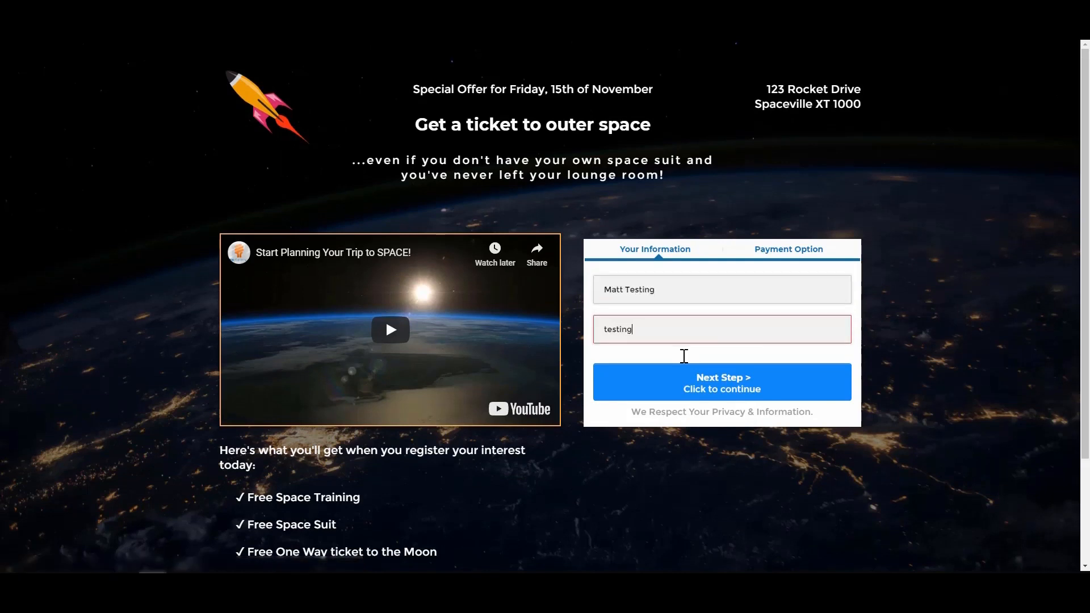
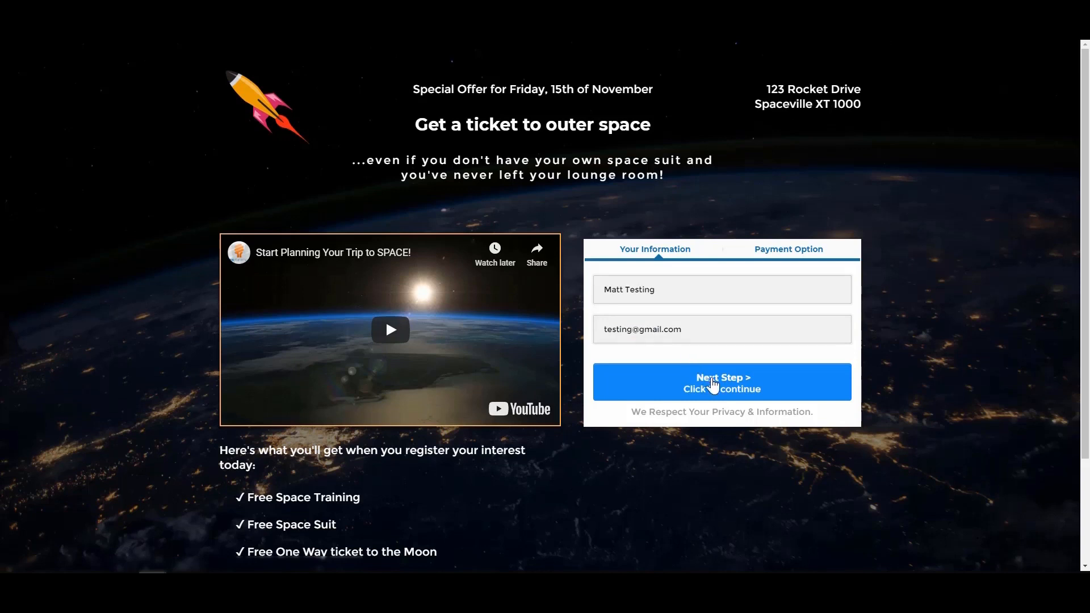
click(733, 383)
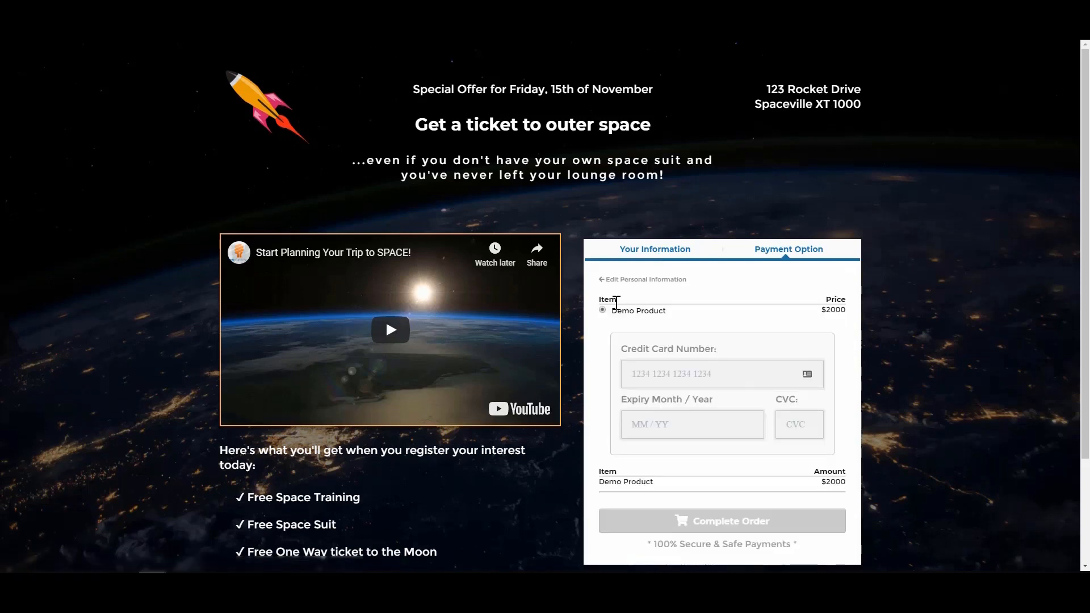
Check that the payment step lists Demo Product at $2000 and scroll the live page
drag(612, 311, 676, 317)
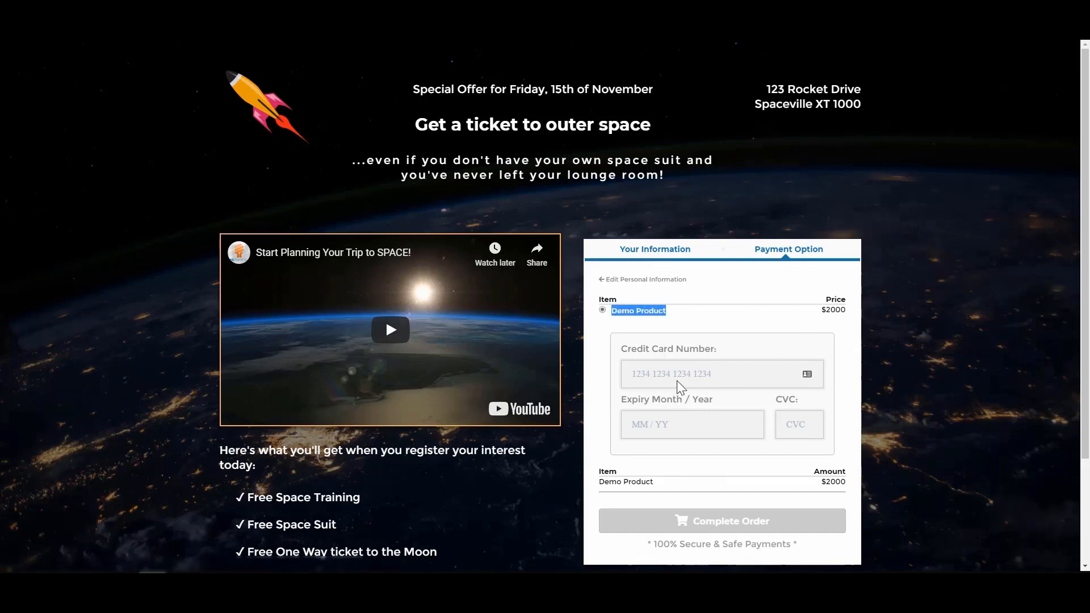
click(696, 375)
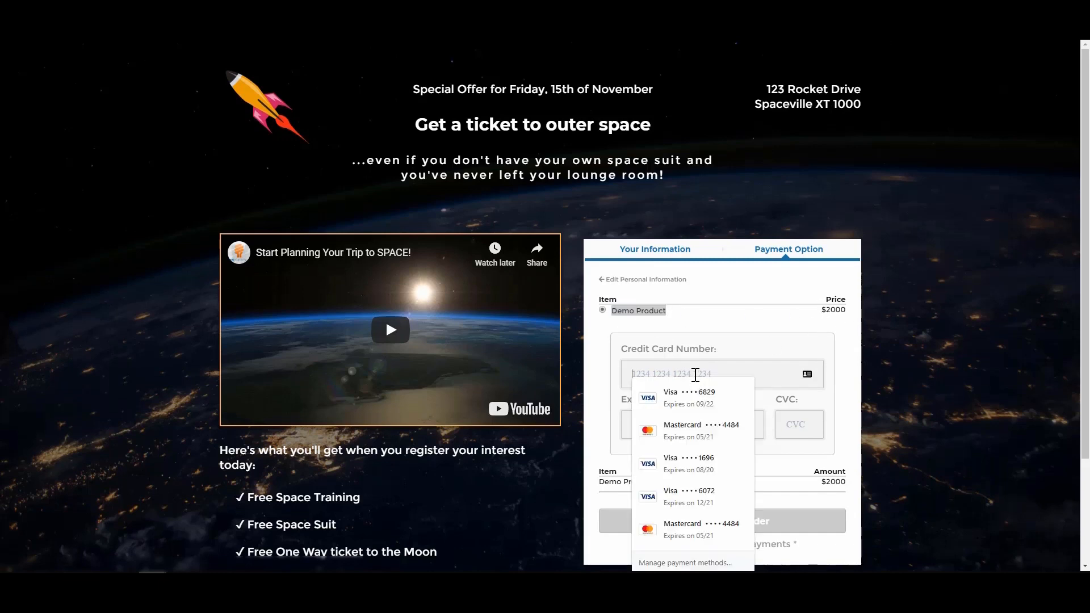
click(754, 356)
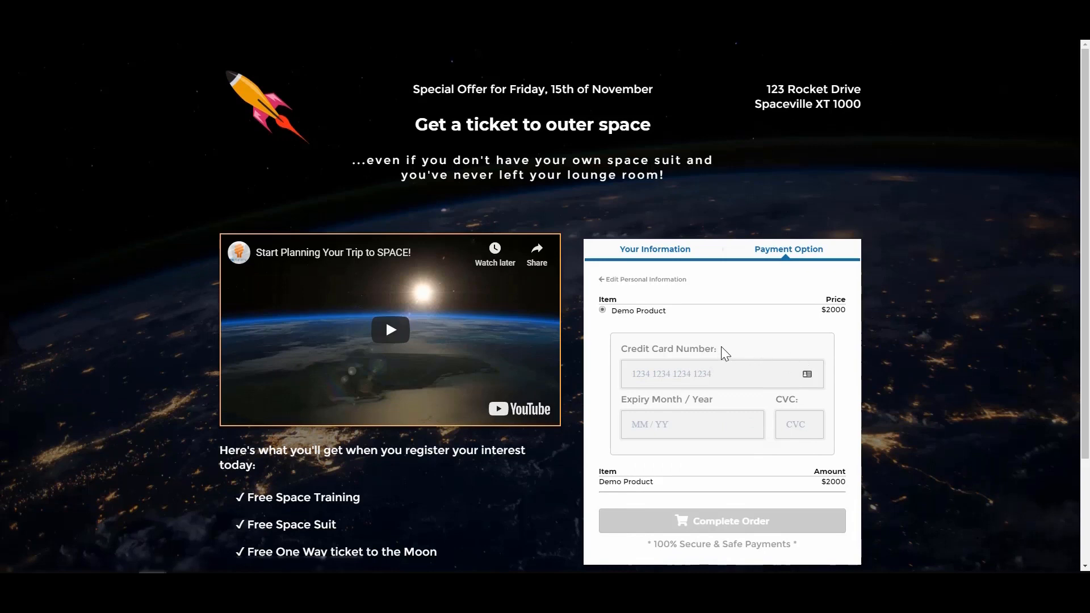
scroll(761, 489, down, 1)
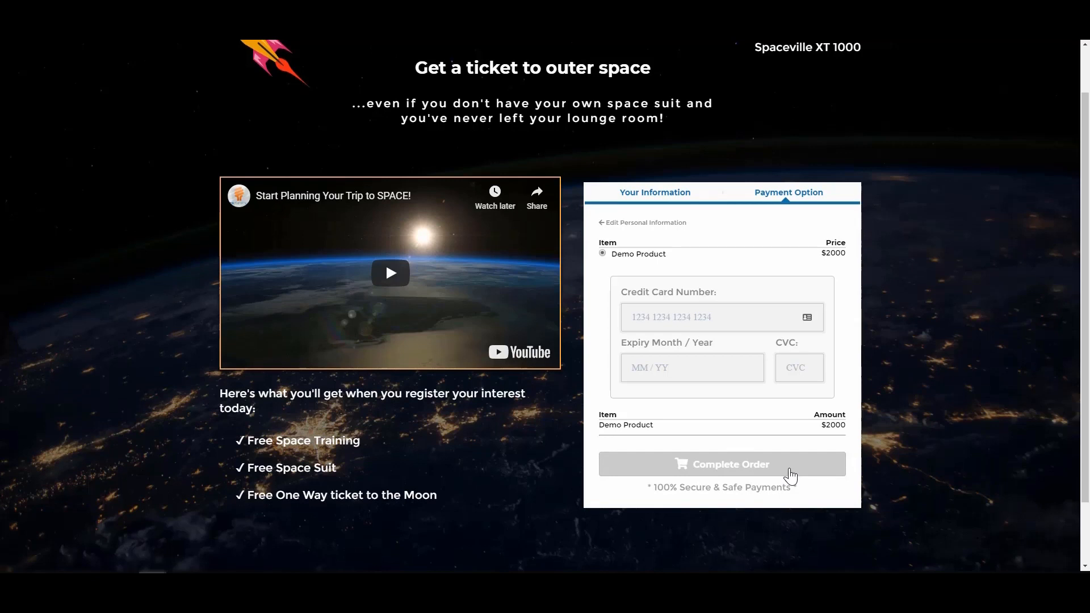
scroll(789, 471, up, 1)
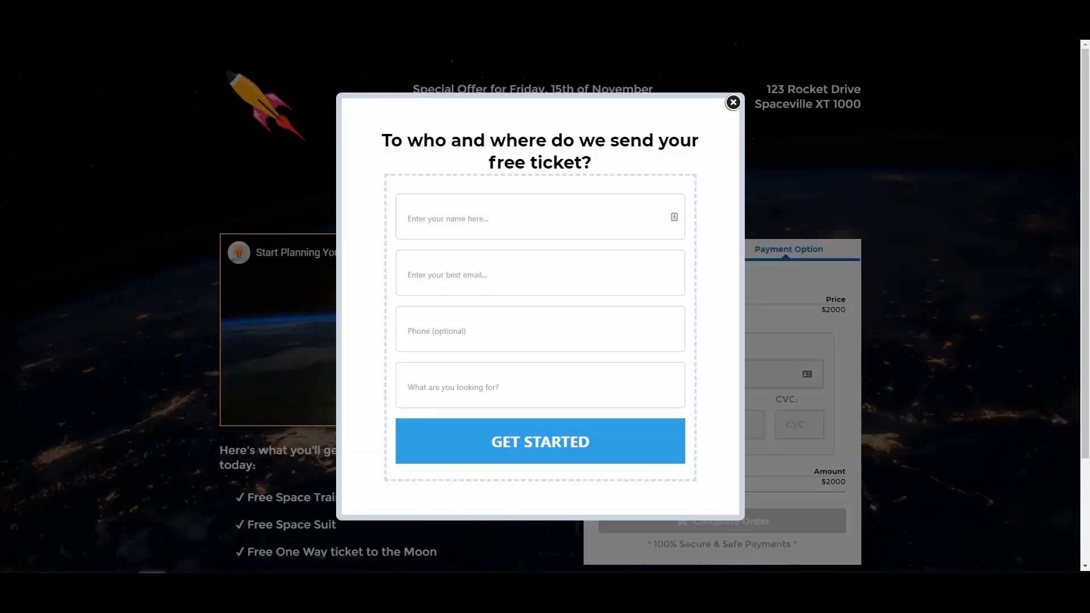
Close the free-ticket signup popup on the live page
click(733, 102)
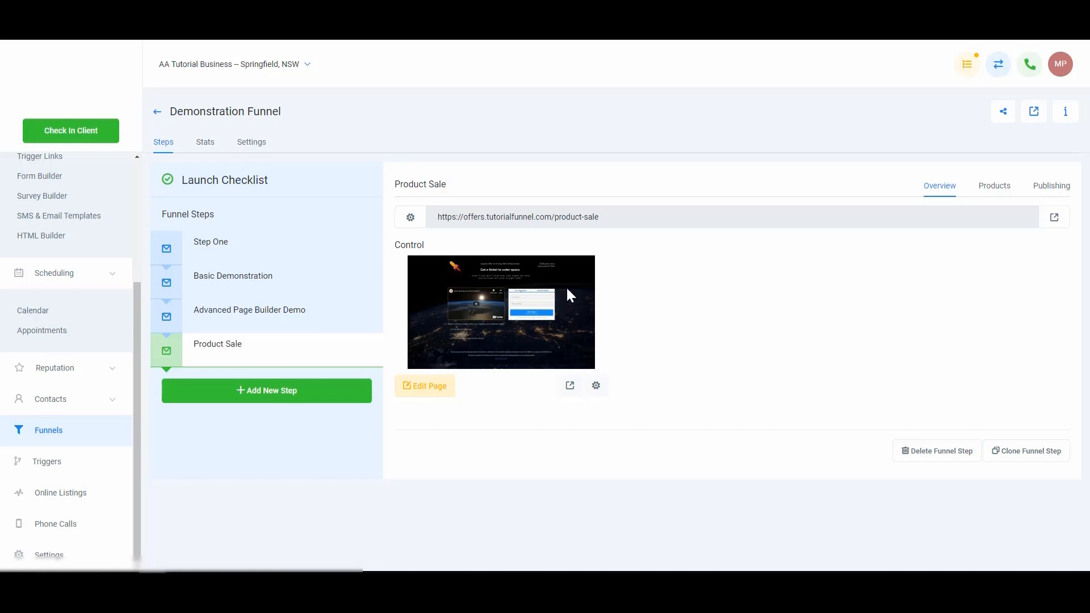
Create a basic trigger rule named 'Product Order Trigger' and switch its status from Draft to Active
click(45, 461)
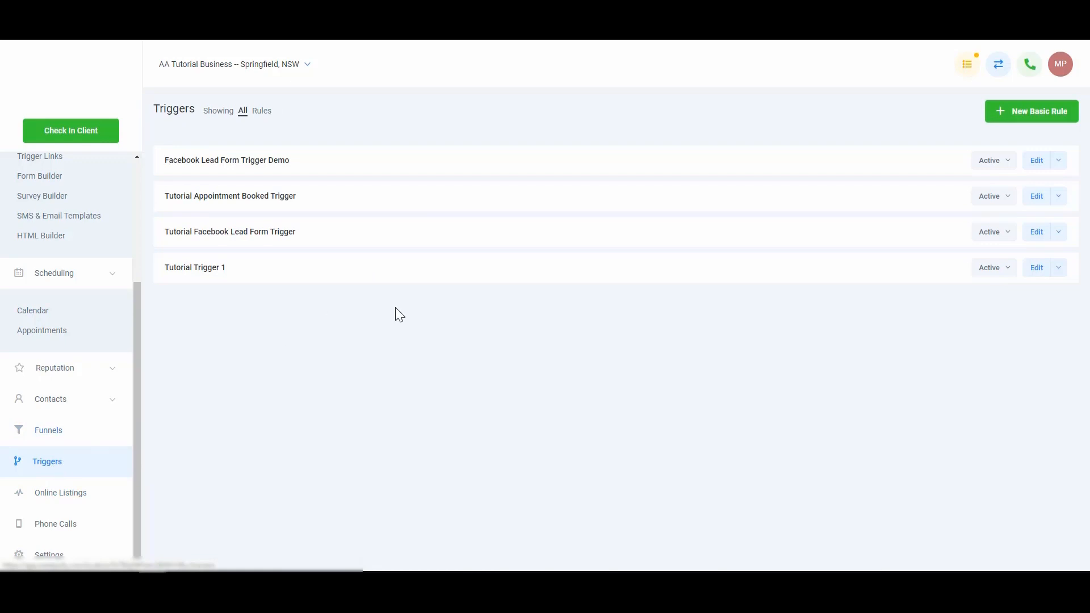
click(1025, 112)
click(282, 109)
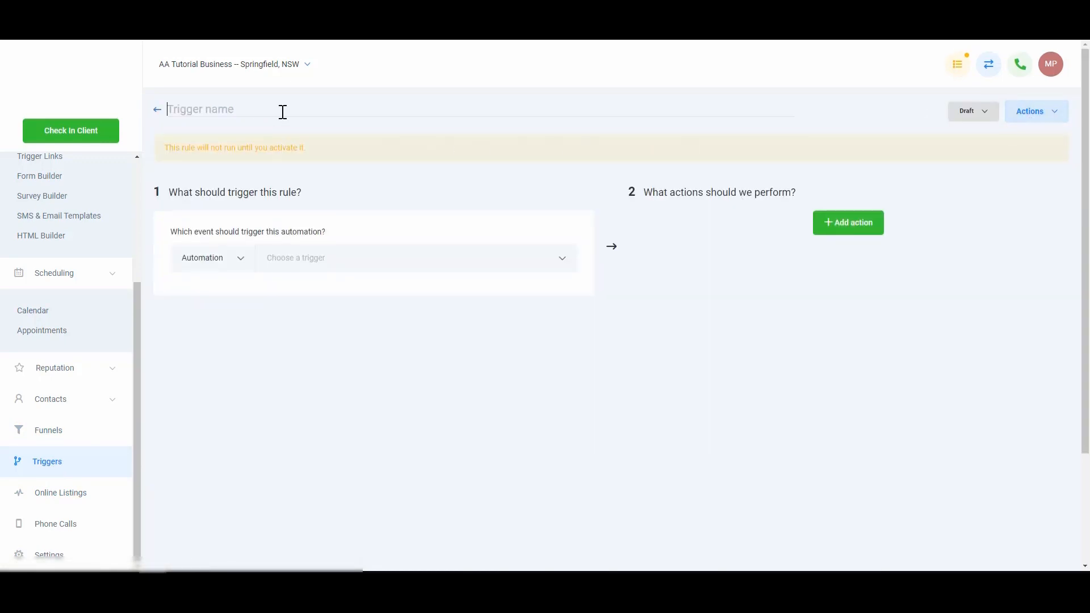
text(Product Ordder Trigger)
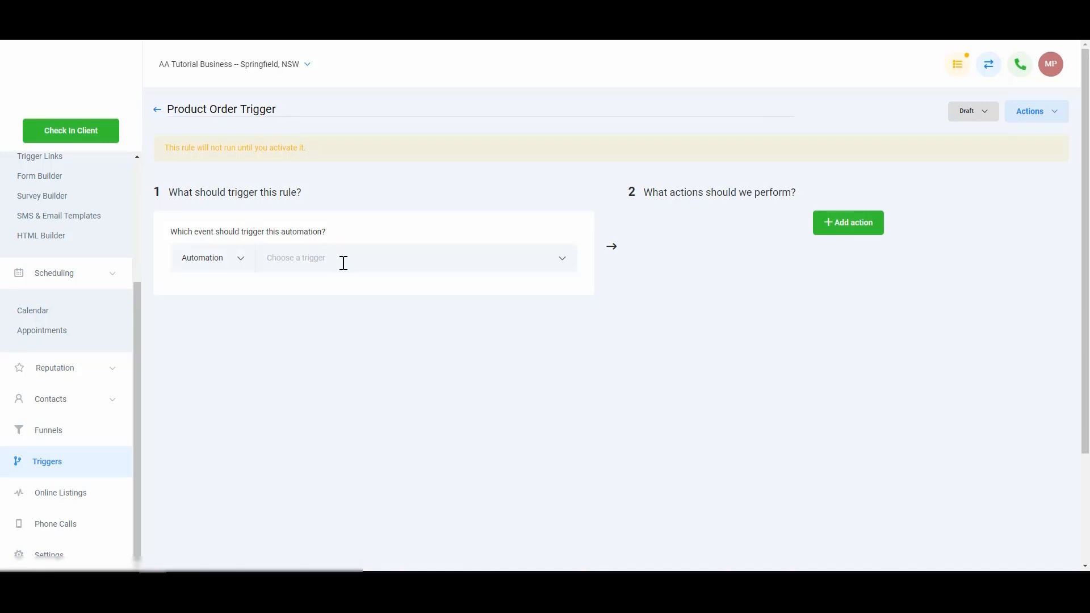
click(972, 111)
click(968, 141)
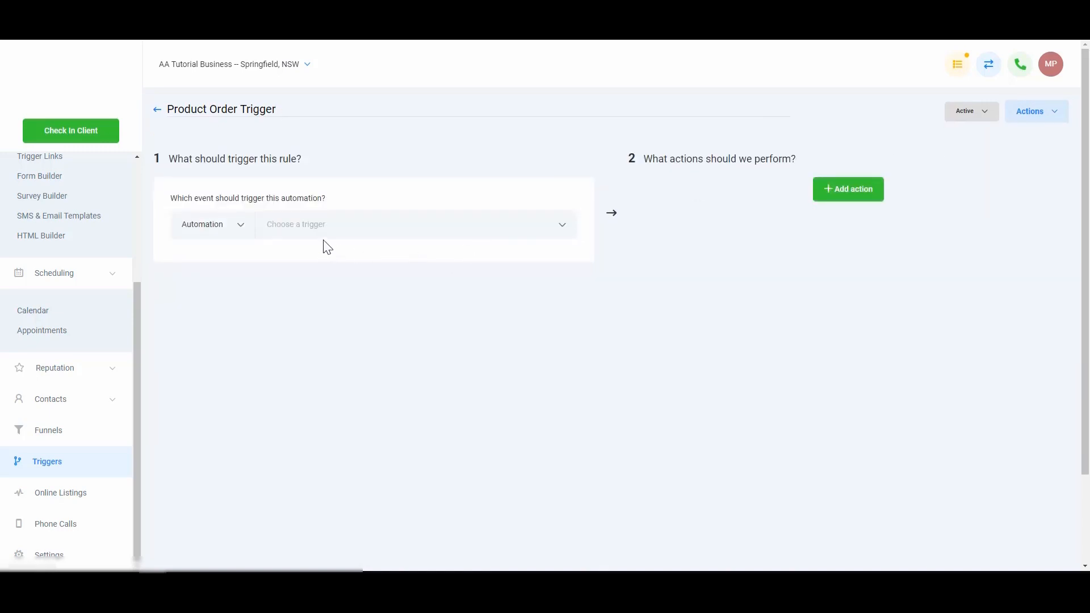
Set the trigger event to Two Step Order, filtered to the Demonstration Funnel
click(340, 221)
scroll(377, 326, down, 5)
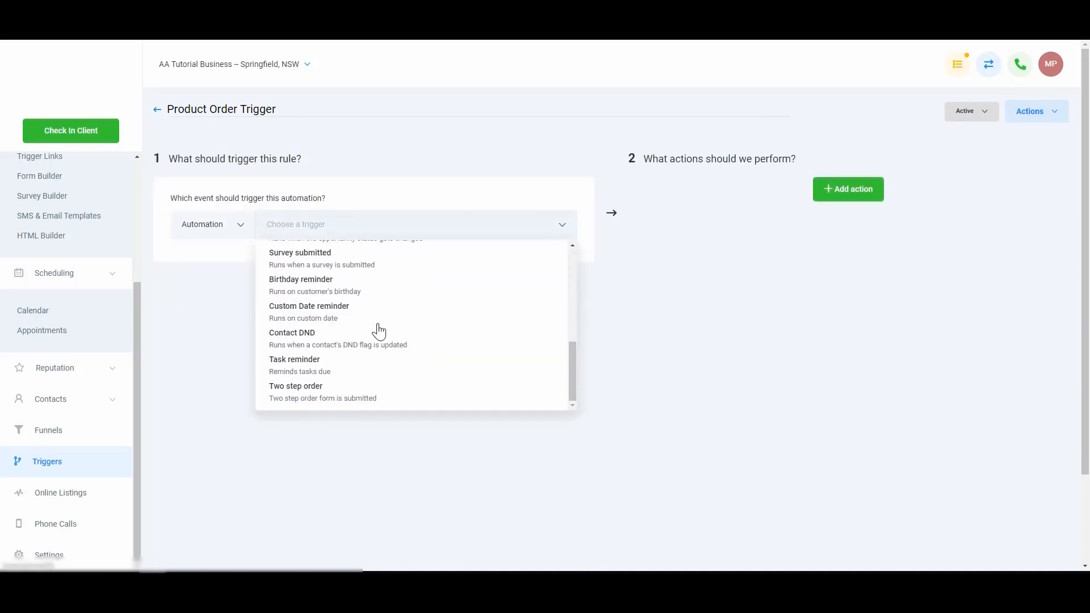
click(308, 395)
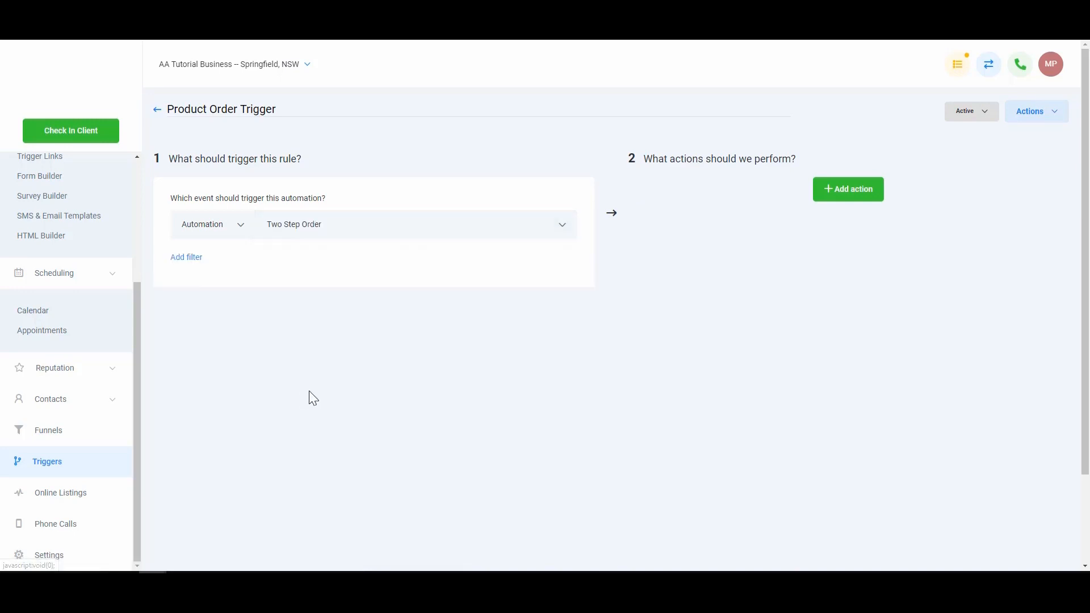
click(187, 261)
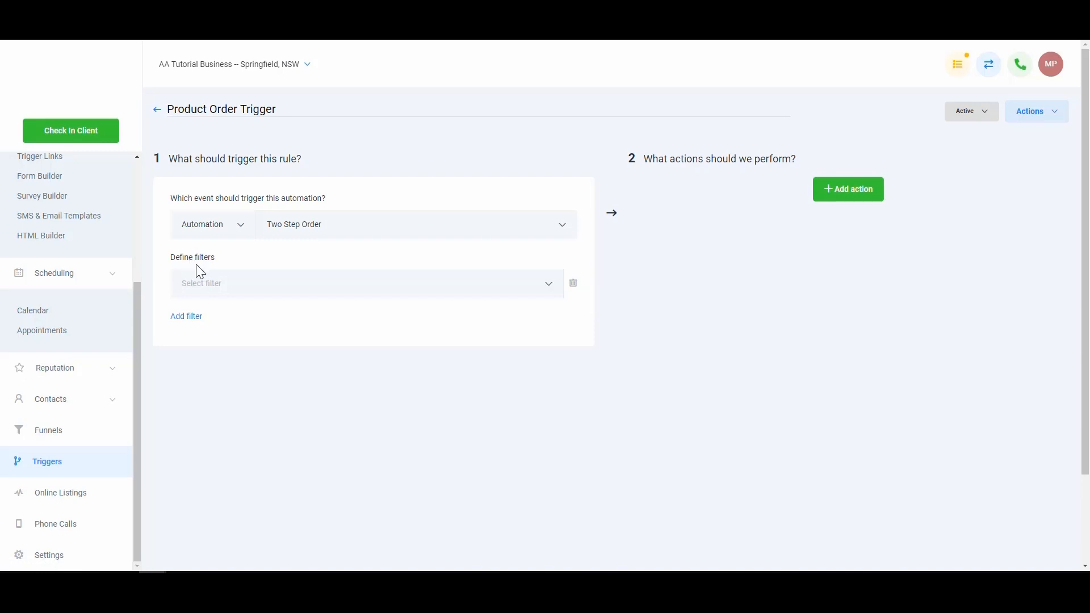
click(239, 286)
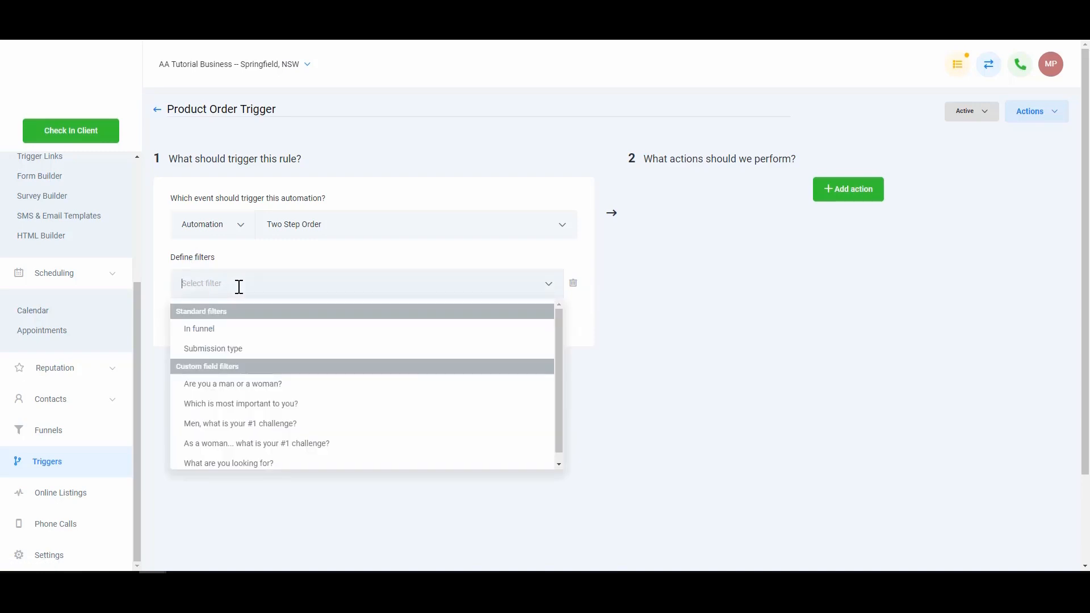
click(244, 335)
click(422, 283)
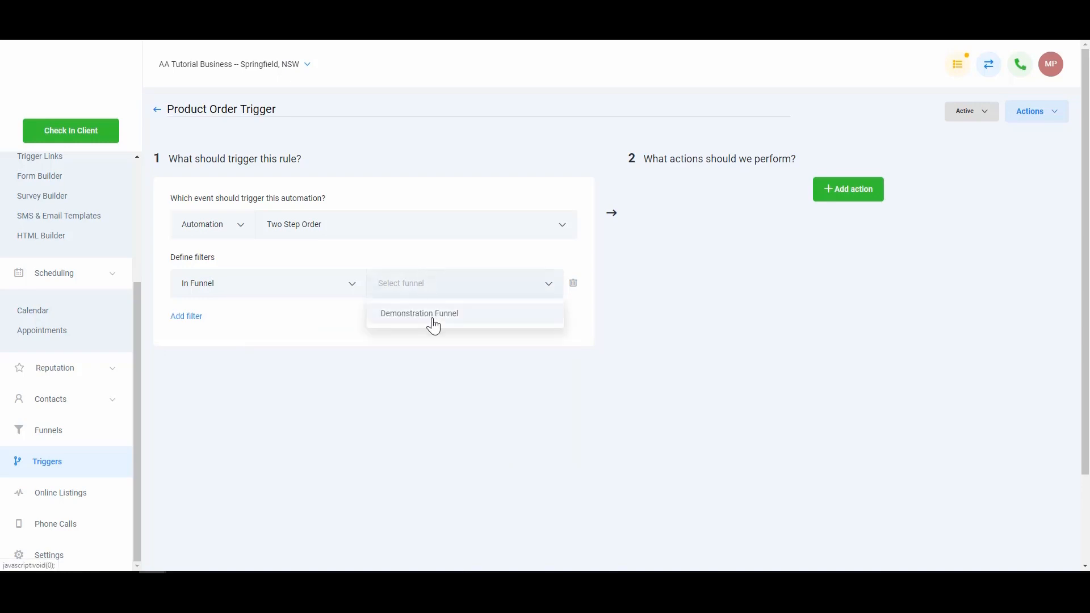
click(437, 321)
Add a Submission Type filter set to Optin
click(177, 317)
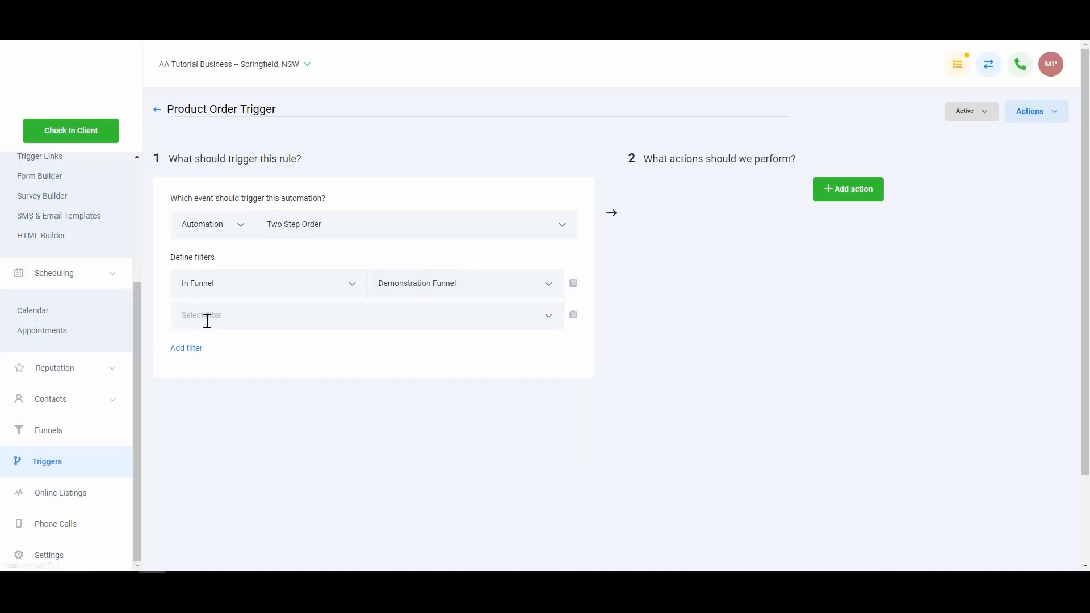
click(223, 311)
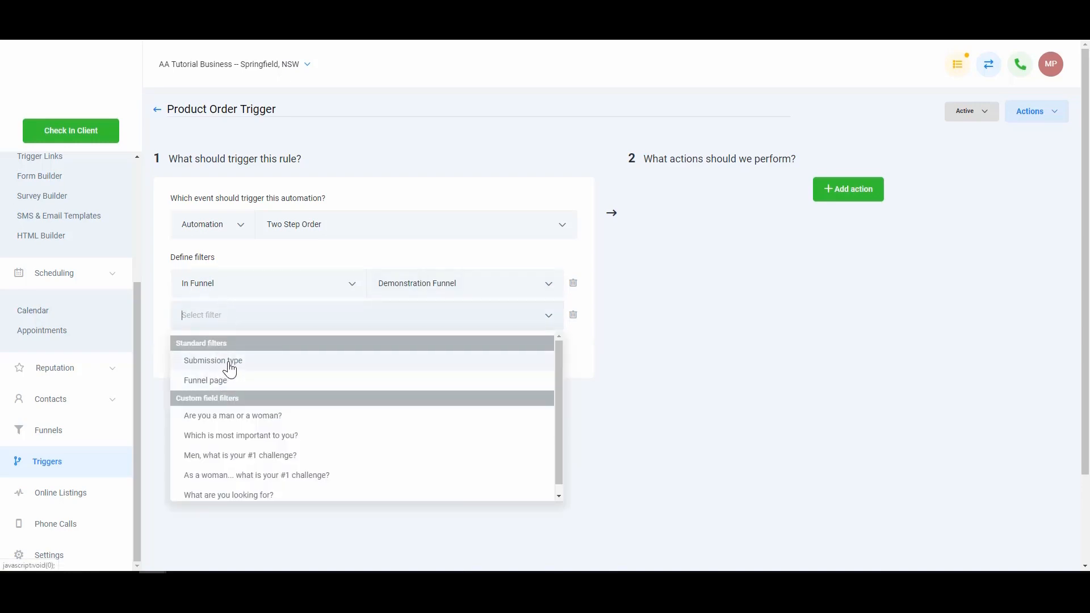
click(228, 362)
click(420, 315)
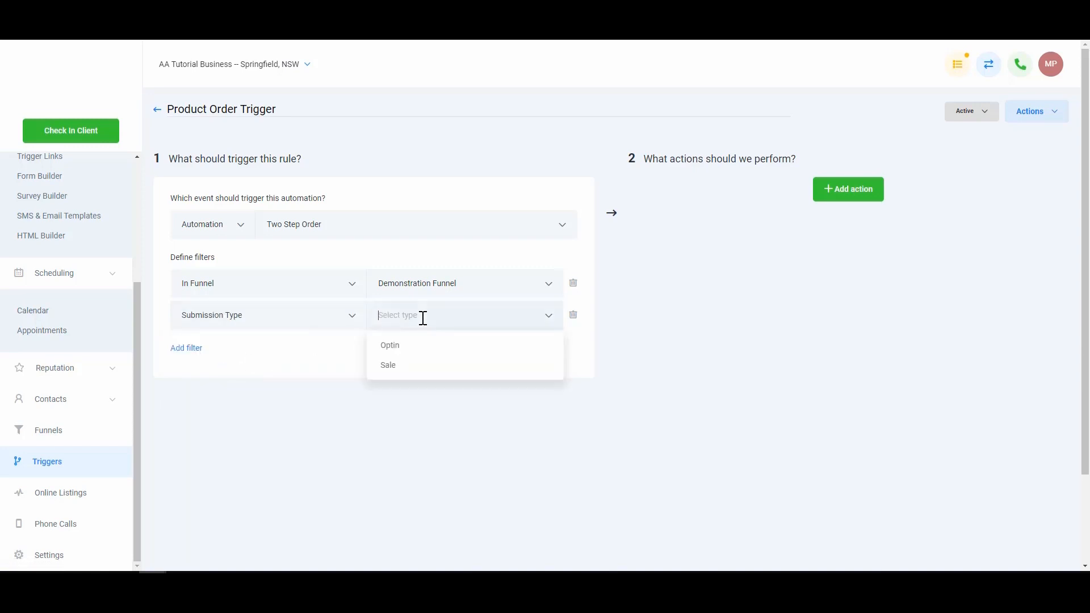
click(404, 347)
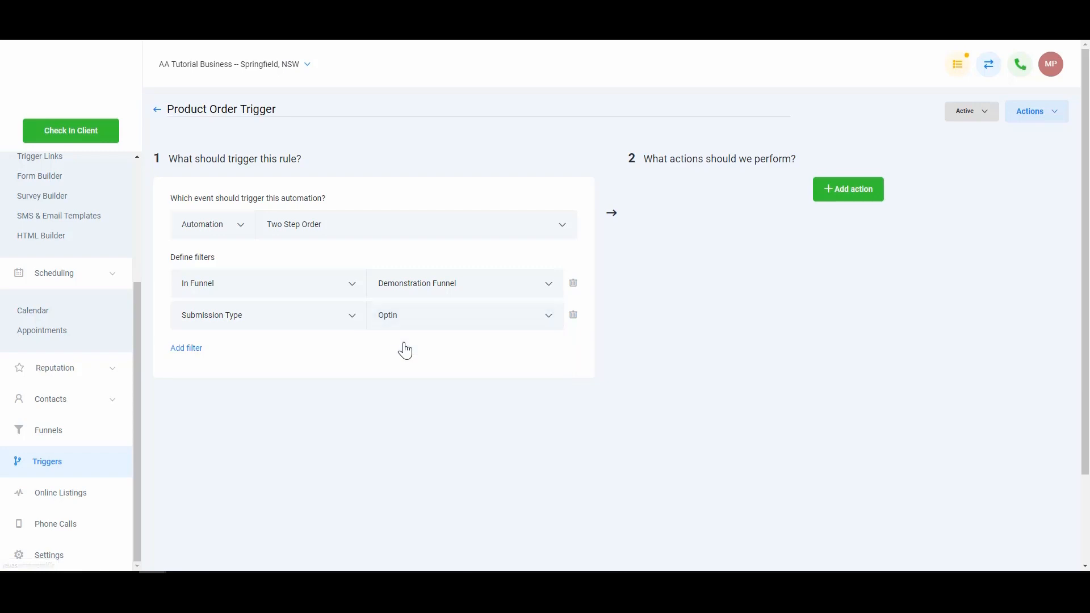
Change the Submission Type filter from Optin to Sale
click(856, 197)
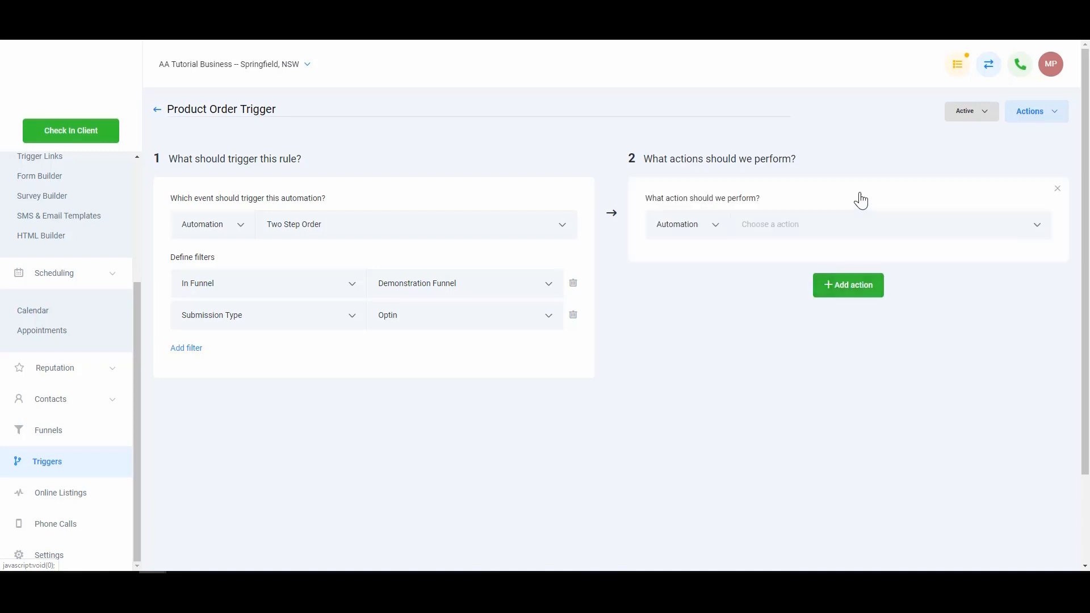
click(1057, 189)
click(467, 316)
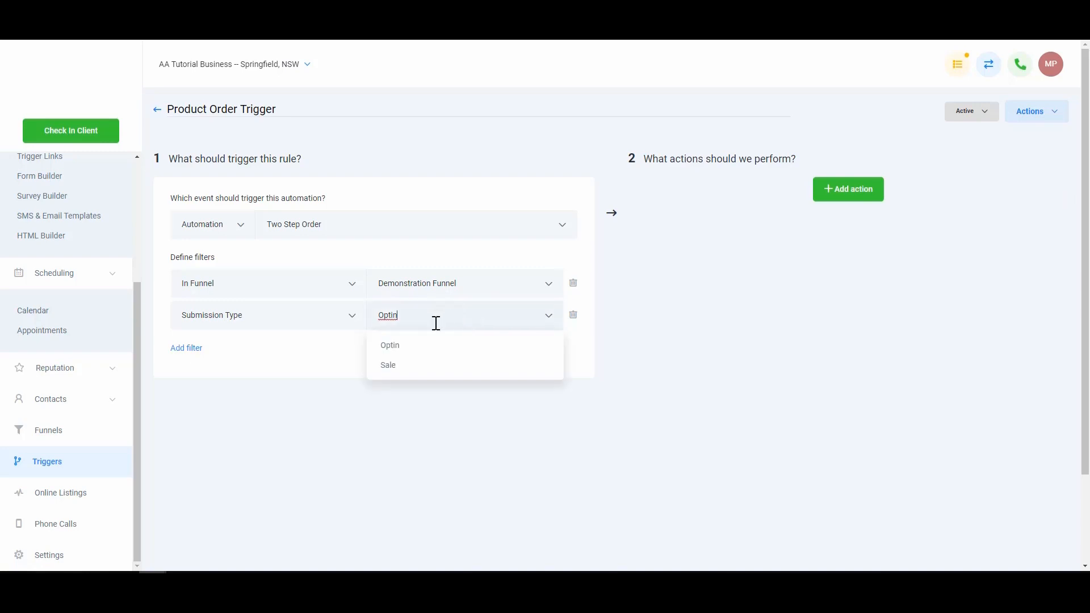
click(432, 370)
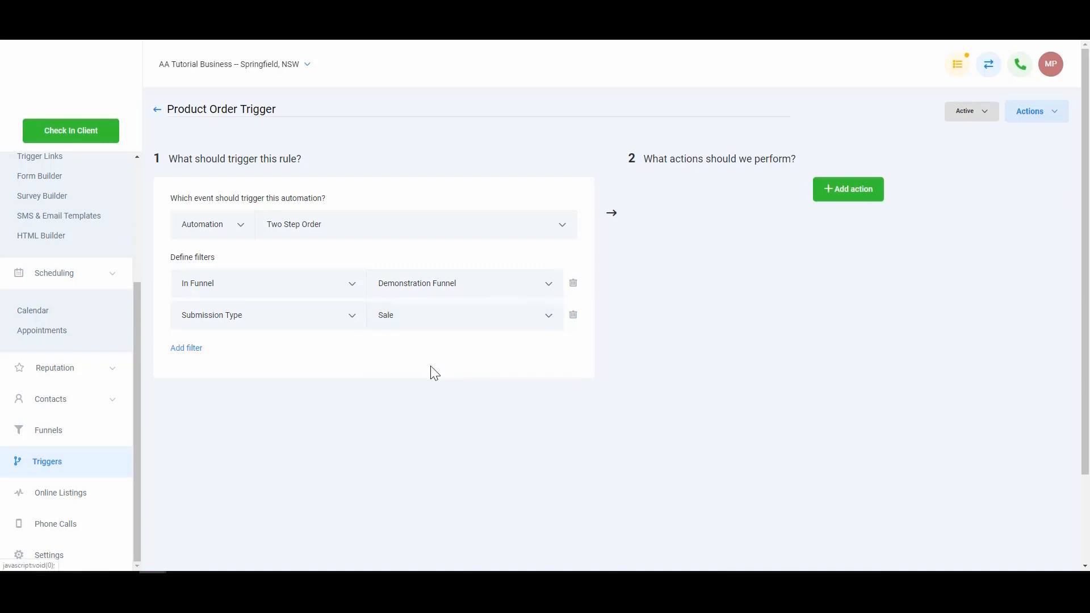
Add an empty action row to the rule, leaving its action unselected
click(859, 180)
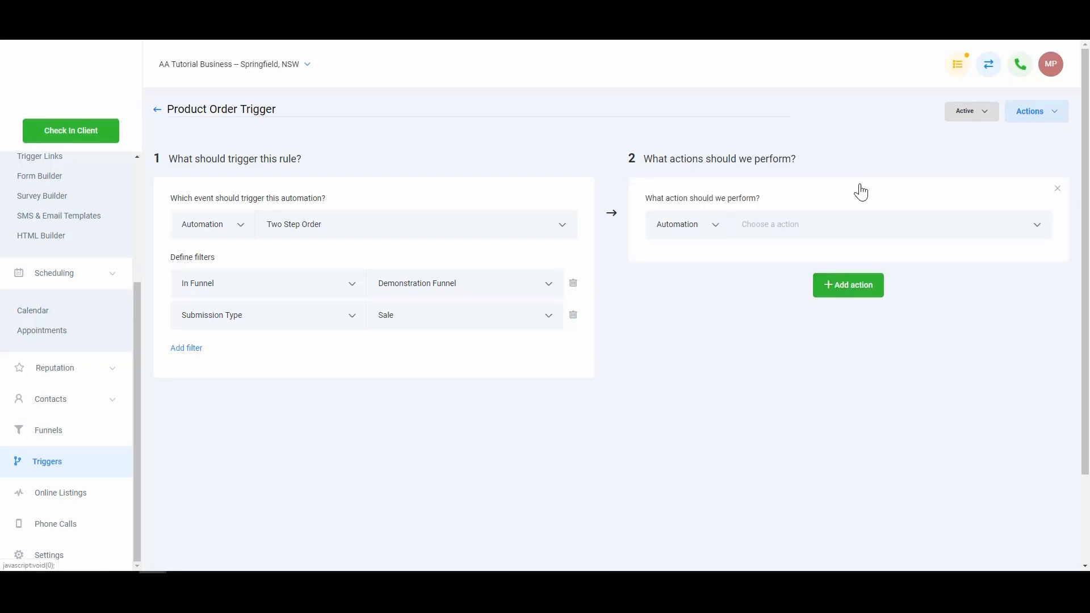
click(844, 224)
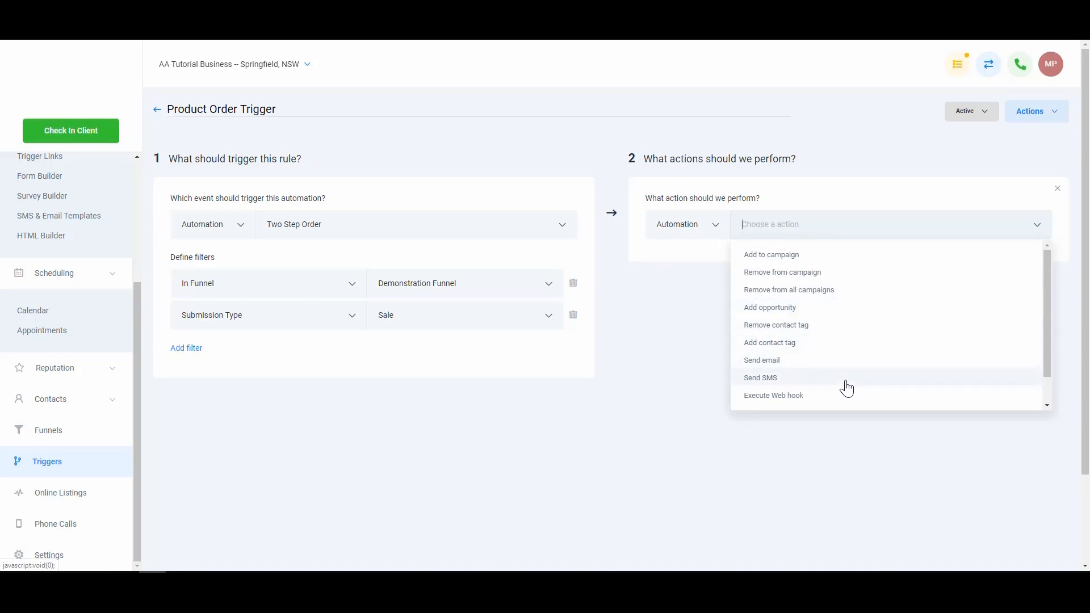
click(688, 399)
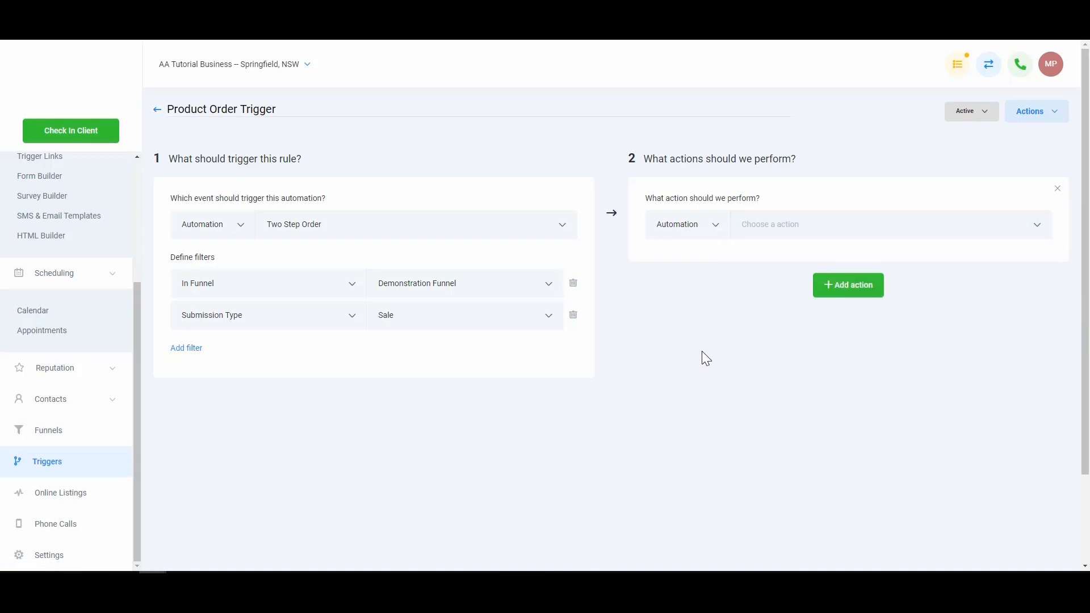